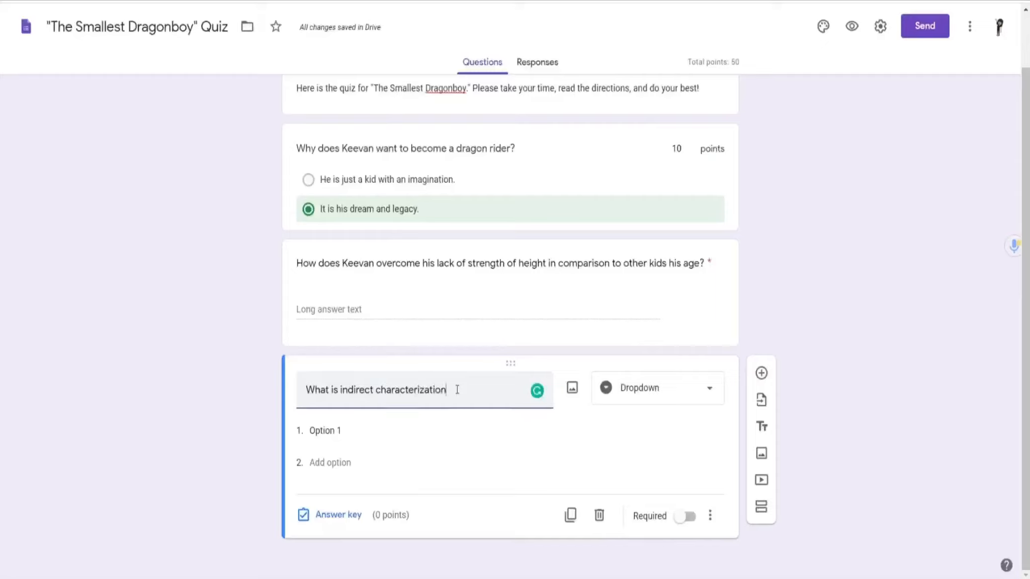
Step: Finish the question as "What is indirect characterization?" and enter "where a character is specifcally described" as its first option
{"action": "type", "text": "?"}
{"action": "left_click", "coordinate": [353, 430]}
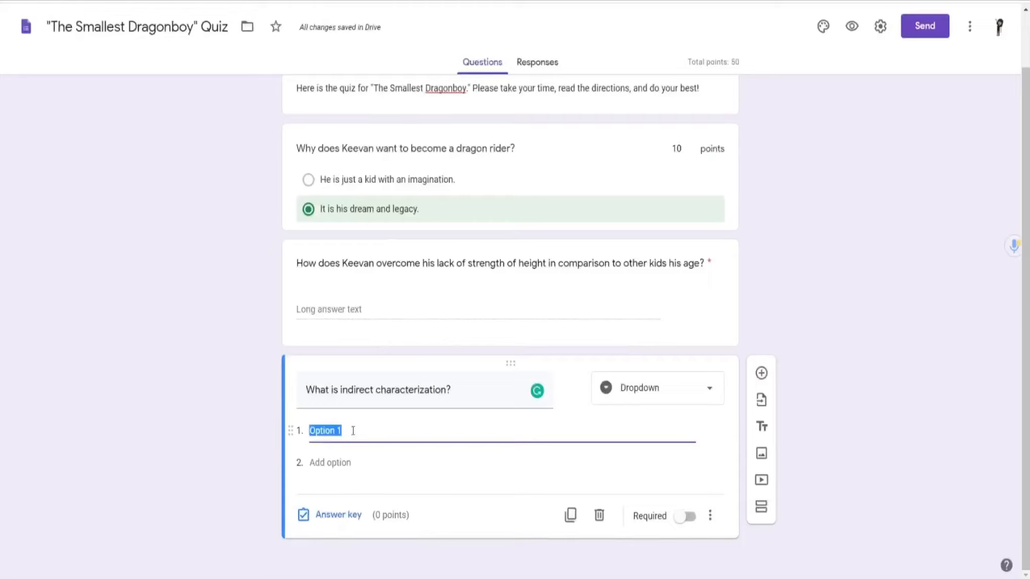
{"action": "type", "text": "where a d"}
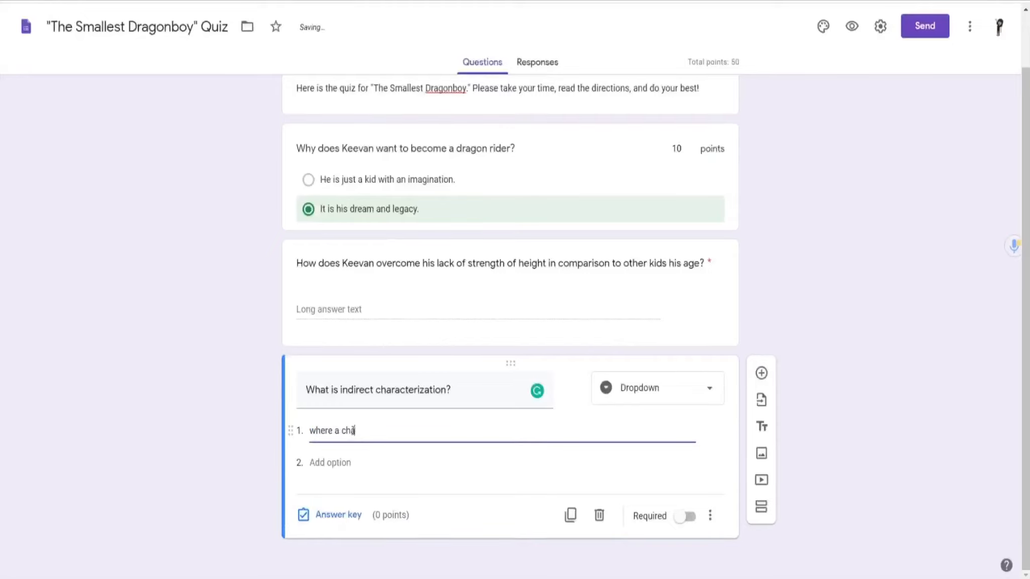
{"action": "type", "text": "haracter is specifcally described"}
{"action": "key", "text": "Return"}
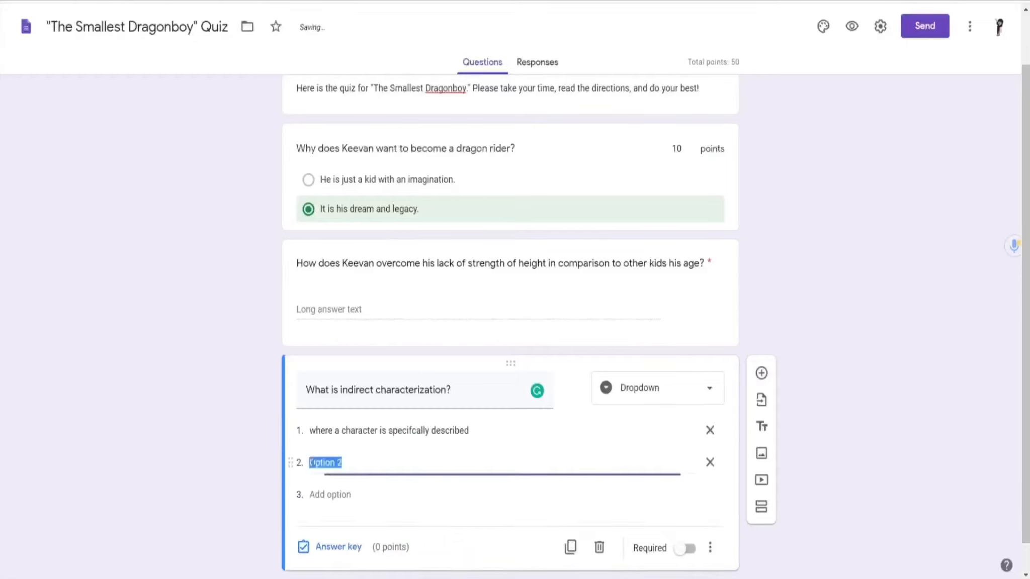
Step: Add options "where a character is described through their actions and dialogue; their personality is inferred", "where a character goes out of their way to judge other characters"
{"action": "type", "text": "Where a character is described through their actions and dialogue; their personality is inferred"}
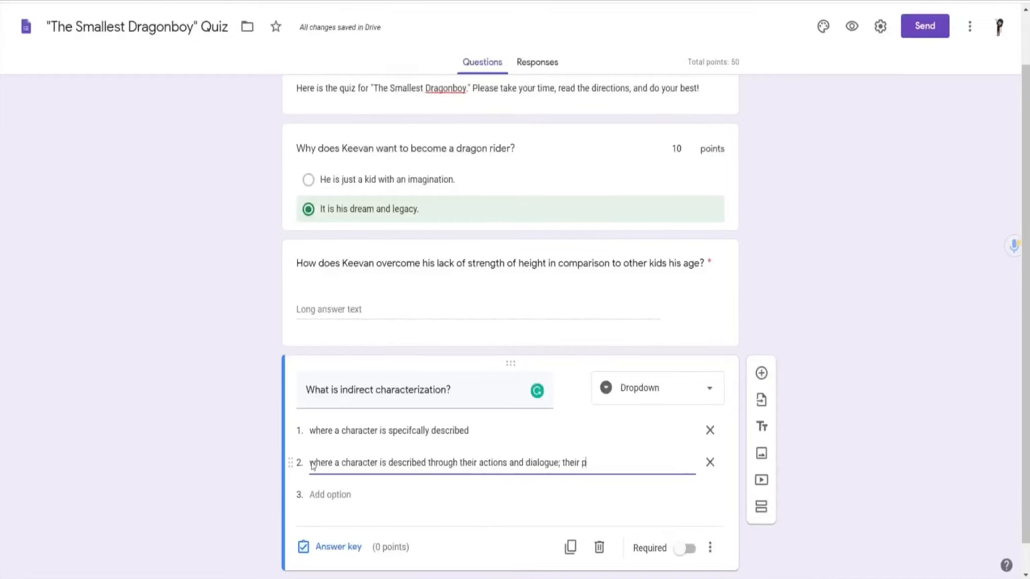
{"action": "key", "text": "Return"}
{"action": "type", "text": "where a character goes out of their way to judge other characters"}
{"action": "scroll", "coordinate": [236, 395], "scroll_direction": "down", "scroll_amount": 1}
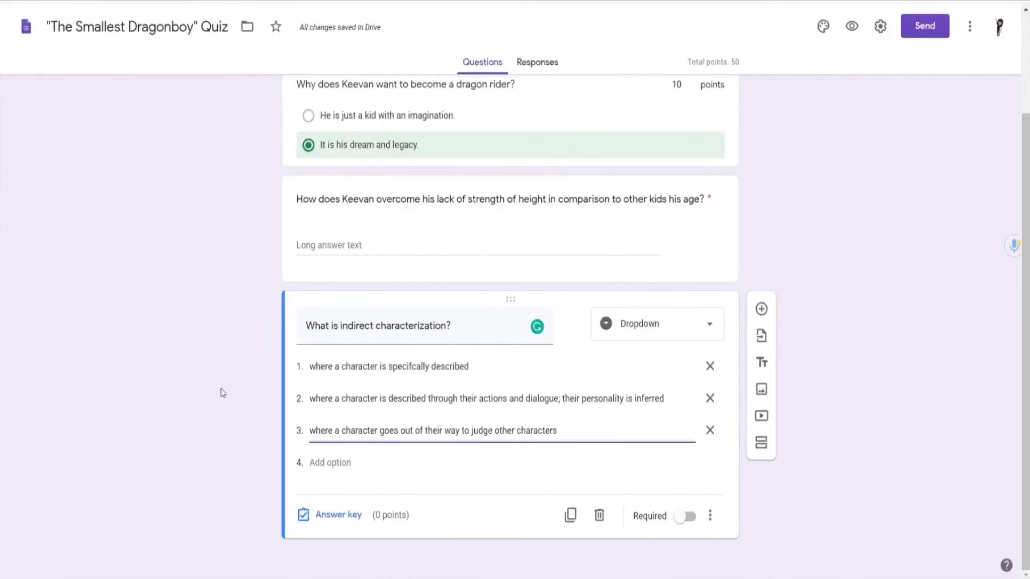
Step: Make the indirect characterization question required and assign it 10 points without adding any answer feedback
{"action": "left_click", "coordinate": [686, 517]}
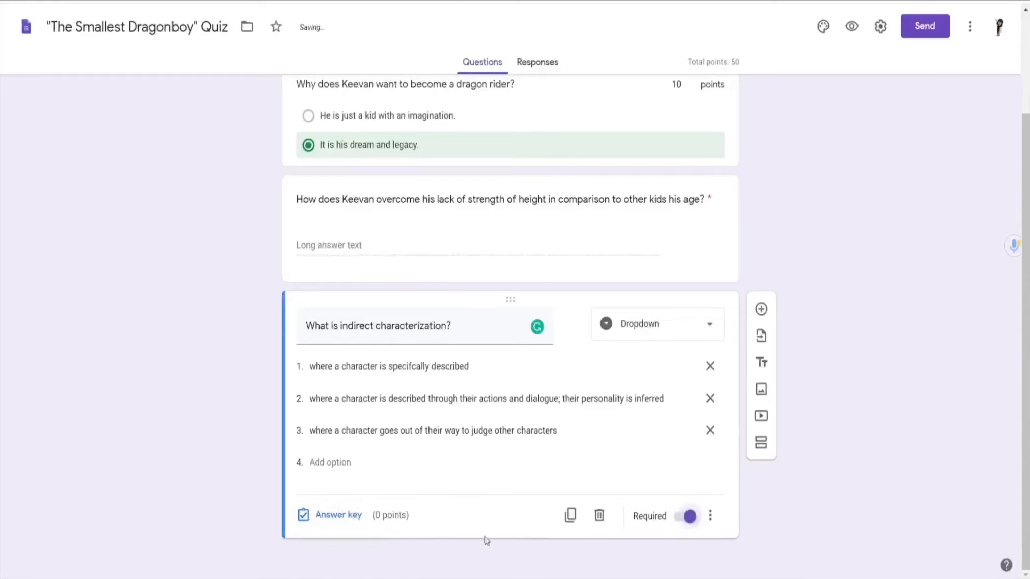
{"action": "left_click", "coordinate": [322, 515]}
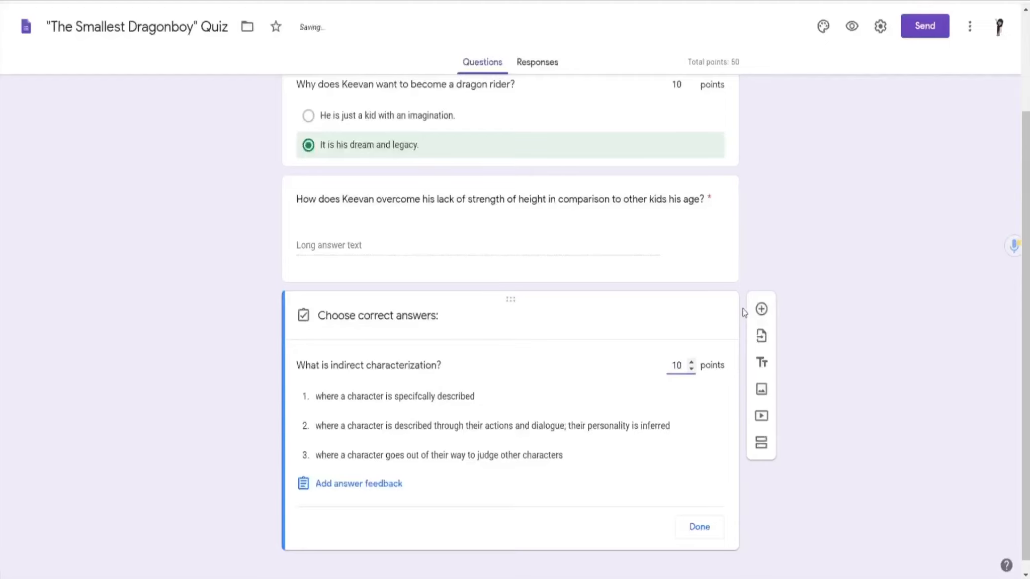
{"action": "left_click", "coordinate": [370, 483]}
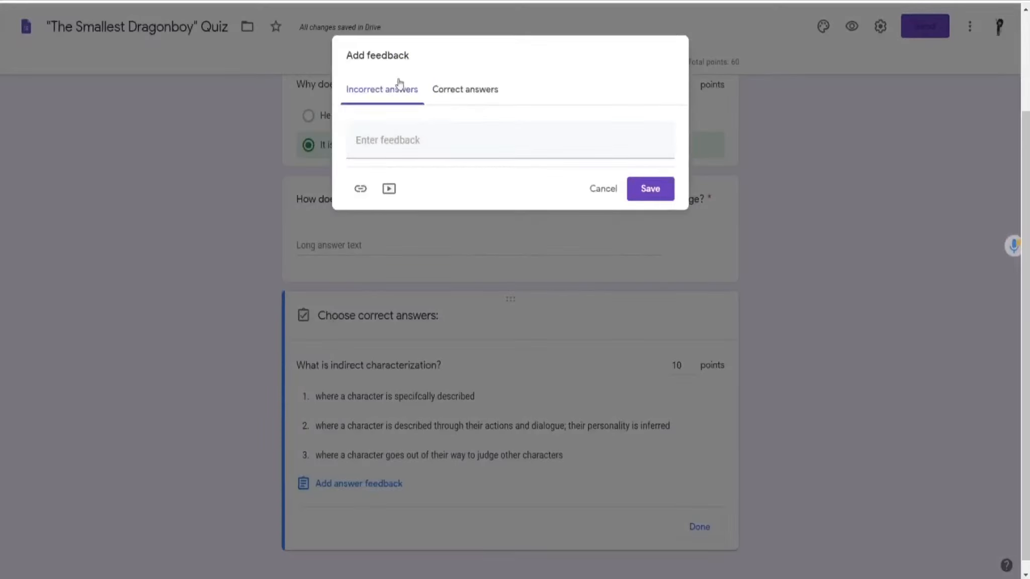
{"action": "left_click", "coordinate": [650, 198]}
{"action": "left_click", "coordinate": [706, 527]}
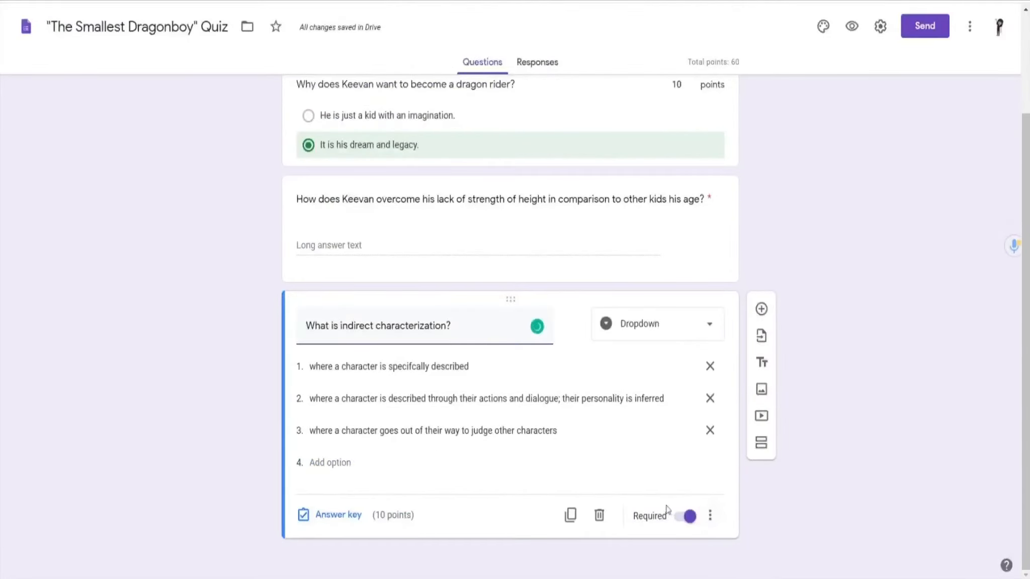
Step: Mark the second option, about actions and dialogue, as the correct answer to the indirect characterization question
{"action": "left_click", "coordinate": [337, 514]}
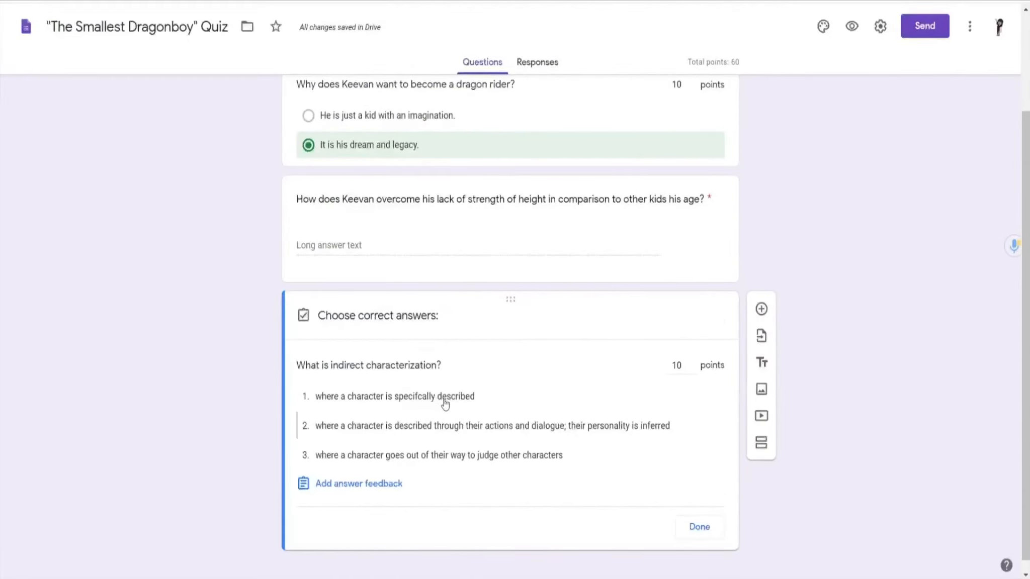
{"action": "left_click", "coordinate": [436, 428]}
{"action": "left_click", "coordinate": [699, 527]}
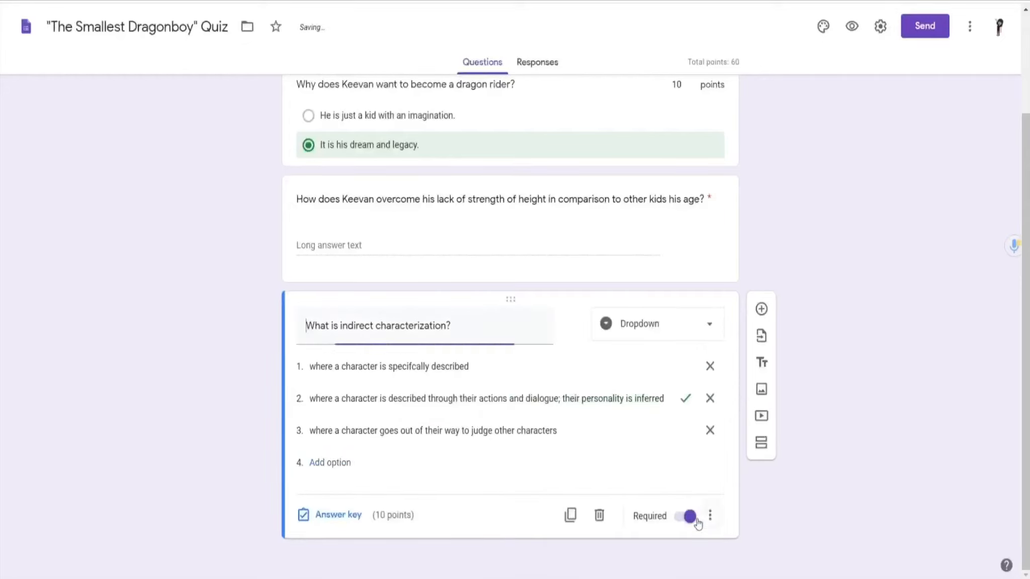
Step: Add a checkboxes question reading "Which settings in the story are essential to the theme of the text?"
{"action": "left_click", "coordinate": [760, 309]}
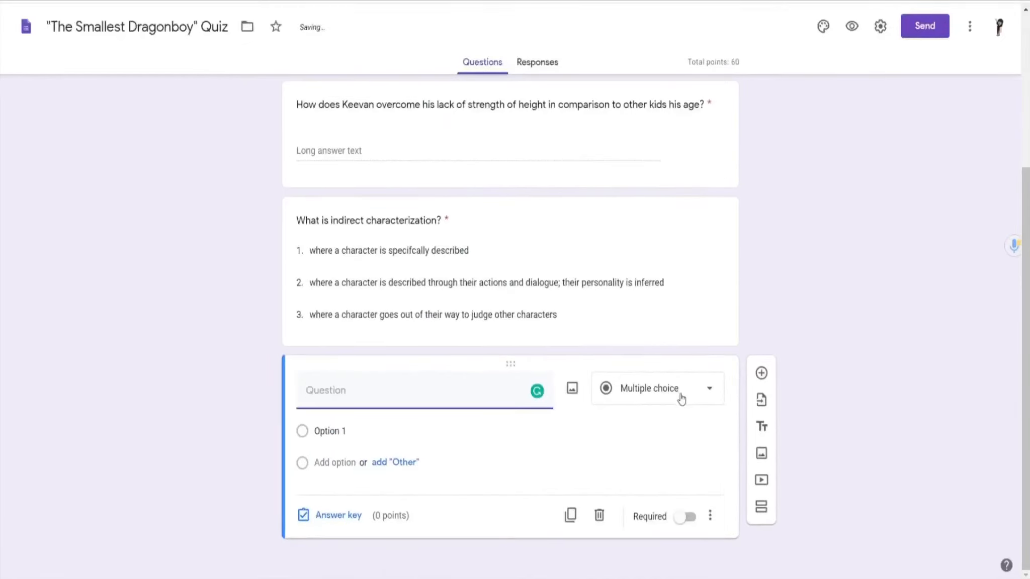
{"action": "left_click", "coordinate": [680, 394]}
{"action": "left_click", "coordinate": [634, 291]}
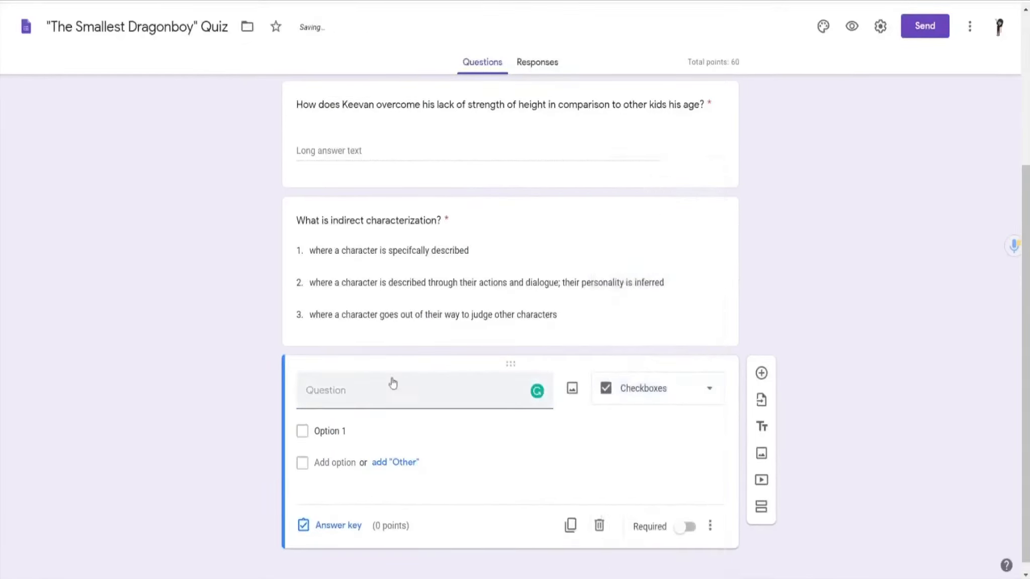
{"action": "left_click", "coordinate": [386, 385]}
{"action": "type", "text": "Whic"}
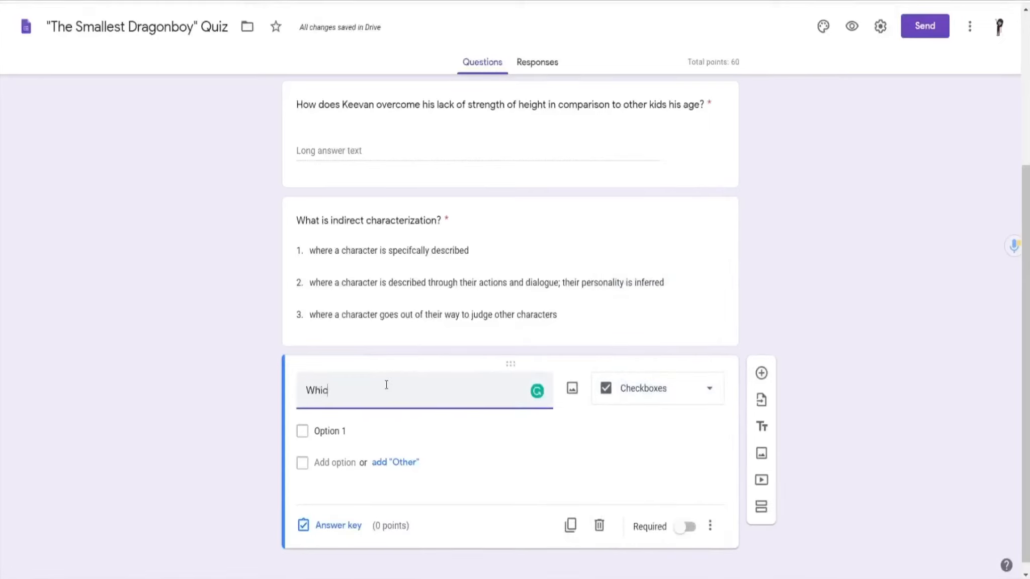
{"action": "type", "text": "h settings in the story are essential to the theme of the text?"}
Step: Give the settings question the options "The cave of Wyverns", "Bender Weyr", "The mines" and "The infirmary"
{"action": "key", "text": "Tab"}
{"action": "key", "text": "Tab"}
{"action": "key", "text": "Tab"}
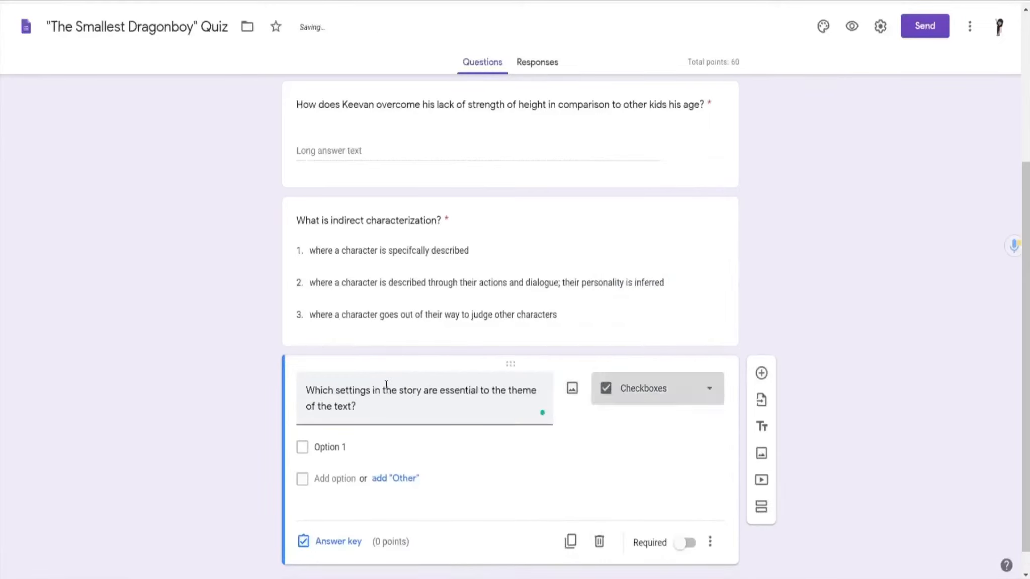
{"action": "type", "text": "The cave of Wyverns"}
{"action": "key", "text": "Return"}
{"action": "type", "text": "Bender Weyr"}
{"action": "key", "text": "Return"}
{"action": "type", "text": "The mines"}
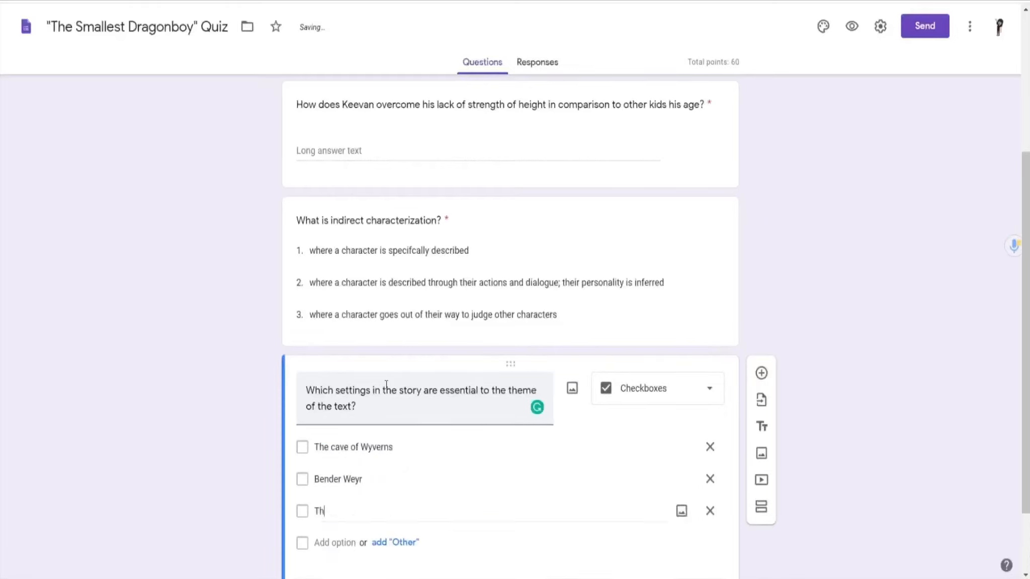
{"action": "key", "text": "Return"}
{"action": "type", "text": "The infirmary"}
Step: Make the settings question required and assign it 10 points in its answer key
{"action": "scroll", "coordinate": [735, 524], "scroll_direction": "down", "scroll_amount": 2}
{"action": "left_click", "coordinate": [685, 520]}
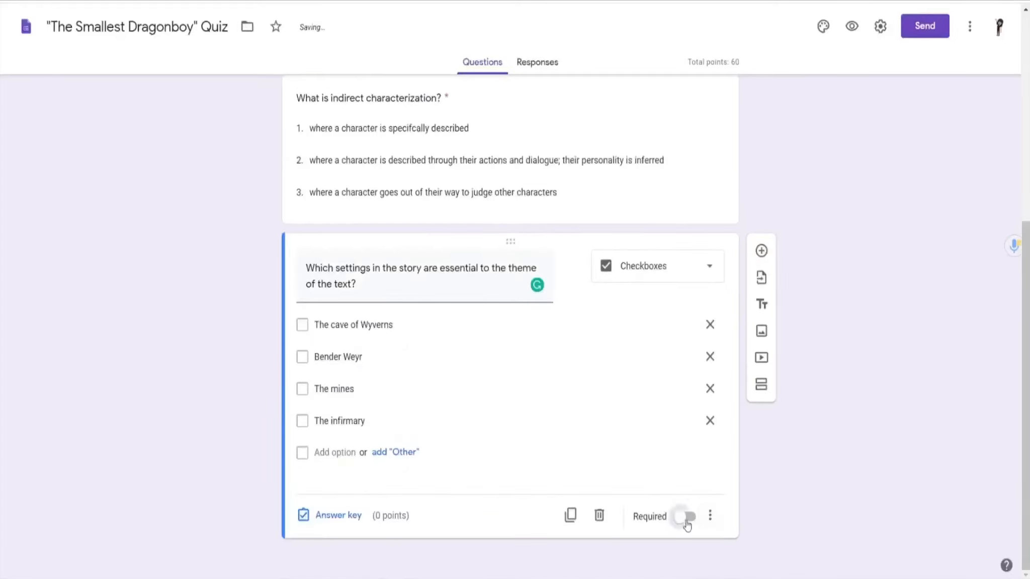
{"action": "left_click", "coordinate": [339, 515]}
{"action": "type", "text": "1"}
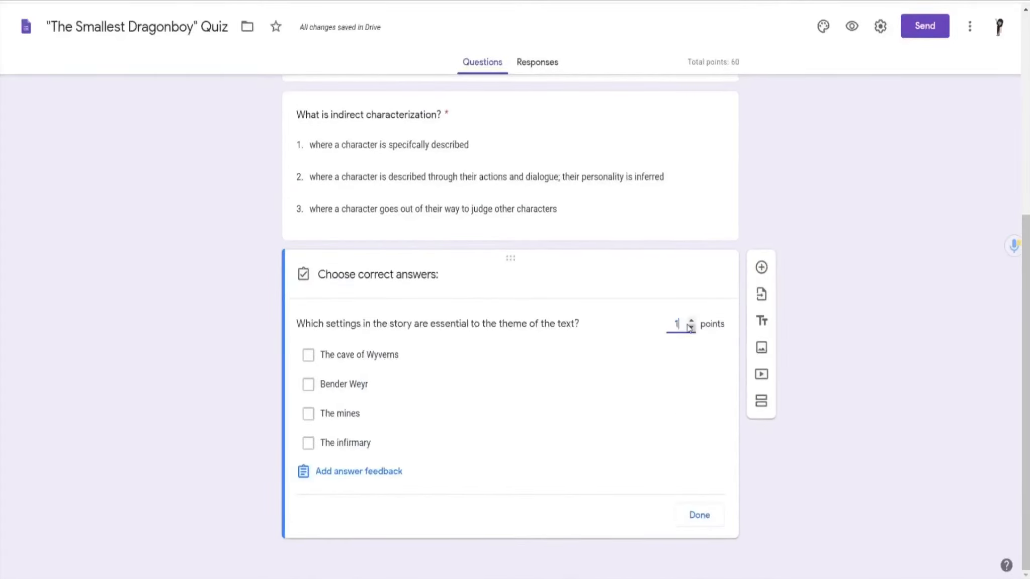
{"action": "type", "text": "0"}
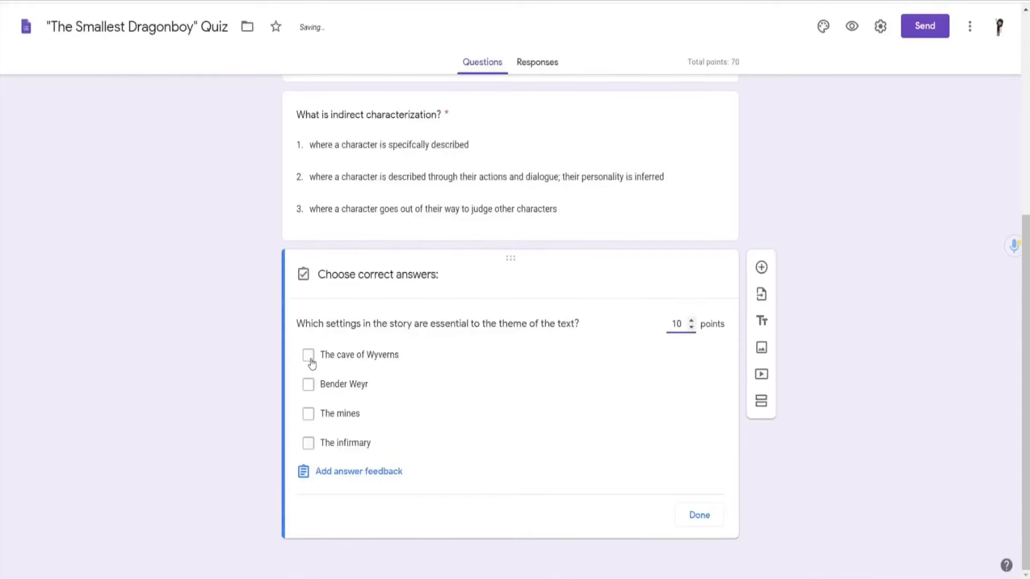
Step: Mark "The cave of Wyverns", "Bender Weyr" and "The mines" as the correct answers to the settings question
{"action": "left_click", "coordinate": [309, 355]}
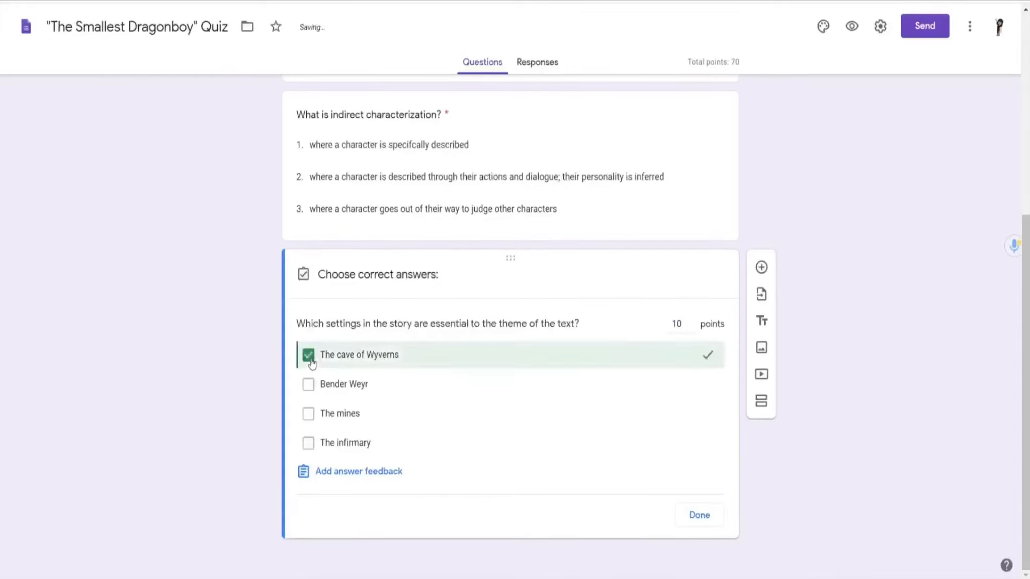
{"action": "left_click", "coordinate": [308, 391]}
{"action": "left_click", "coordinate": [309, 417]}
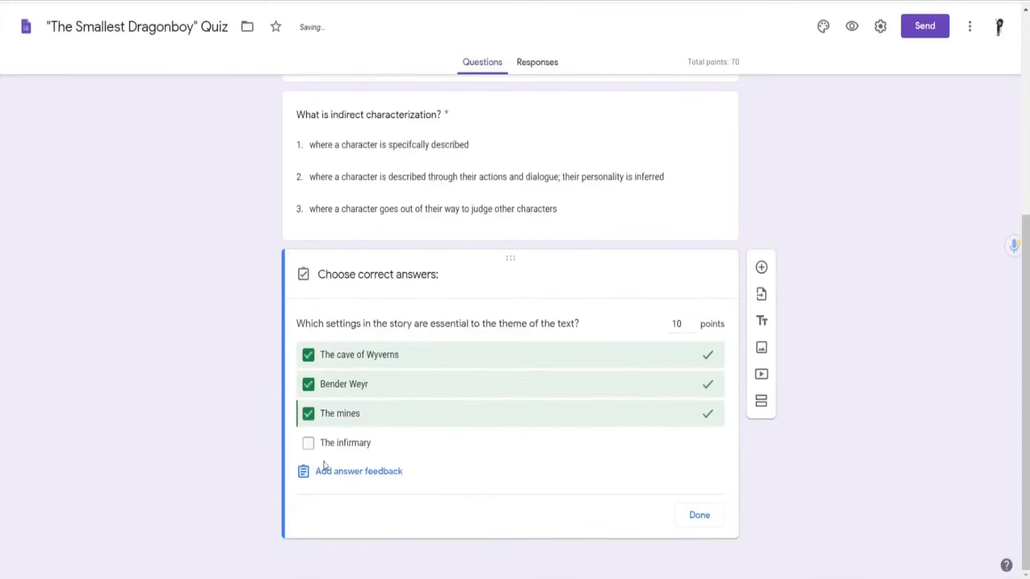
{"action": "left_click", "coordinate": [700, 517]}
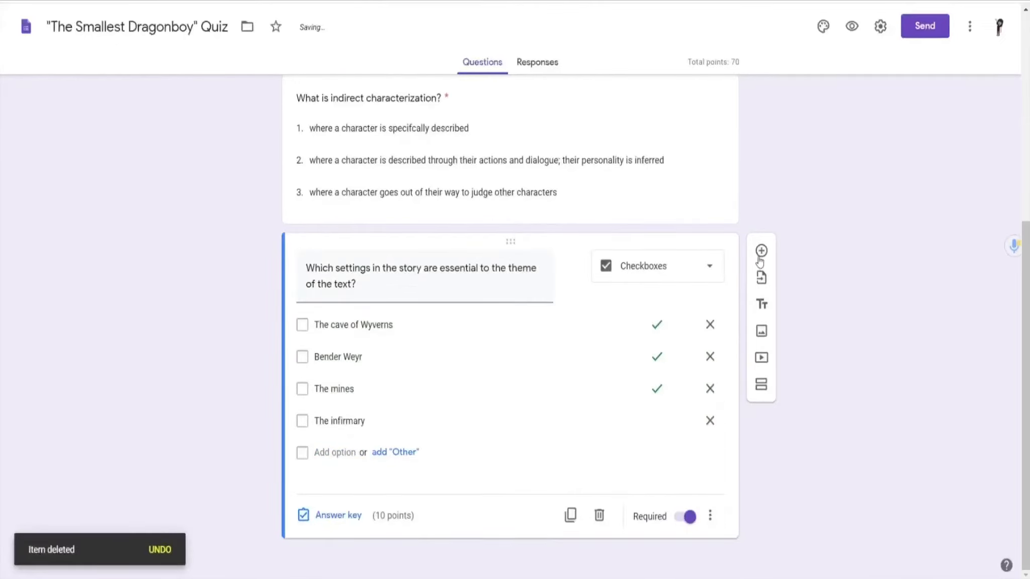
Step: Add a file upload question reading "Using Google Images, find a picture that you believe would describe the theme of the story."
{"action": "left_click", "coordinate": [760, 258]}
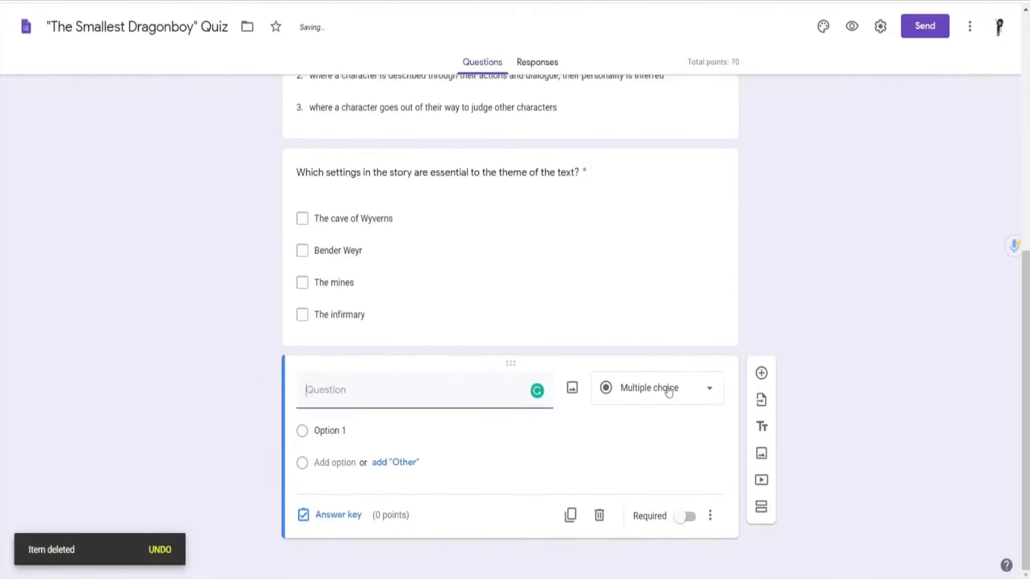
{"action": "left_click", "coordinate": [671, 390]}
{"action": "left_click", "coordinate": [680, 366]}
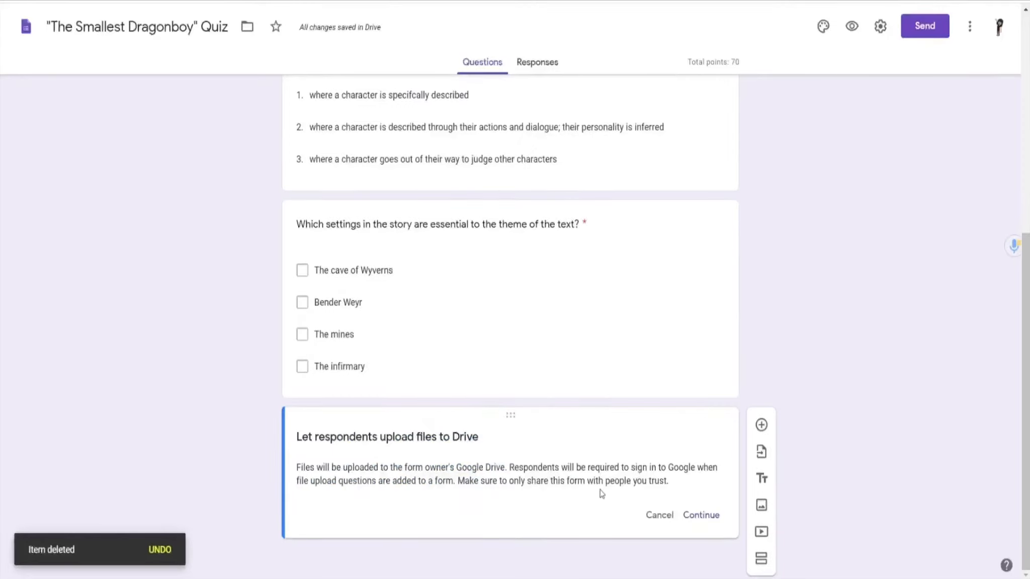
{"action": "left_click", "coordinate": [718, 517]}
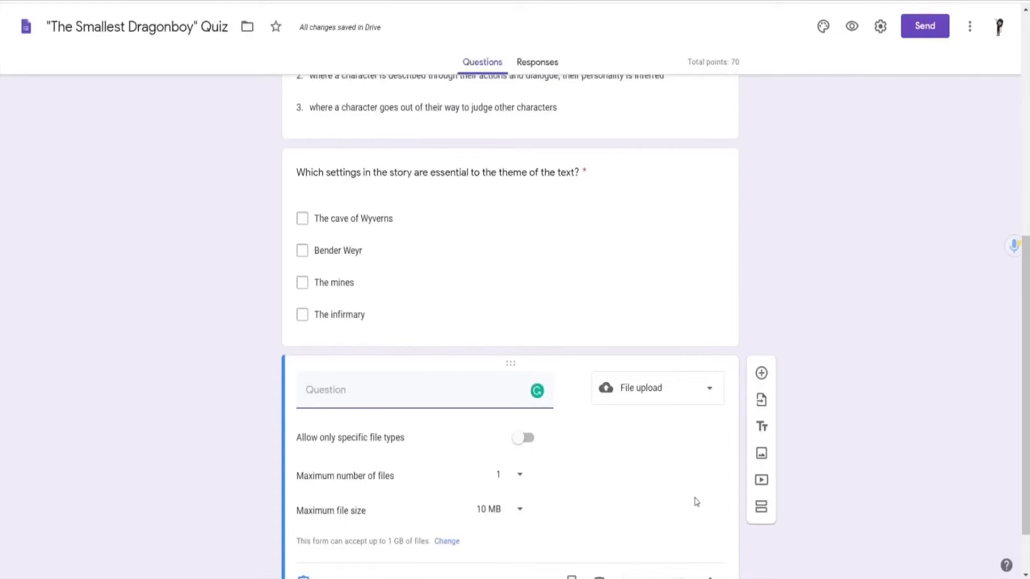
{"action": "type", "text": "Using Google Images, find a picture that you believe would describe the theme of the stor"}
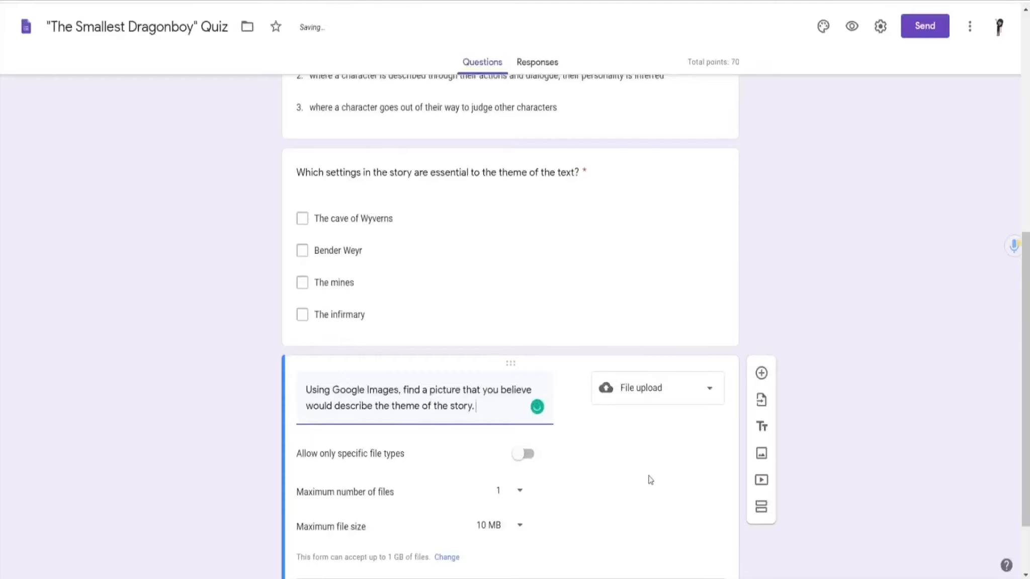
{"action": "type", "text": "y."}
Step: Restrict the file upload question to specific file types, allowing only Image
{"action": "scroll", "coordinate": [649, 480], "scroll_direction": "down", "scroll_amount": 2}
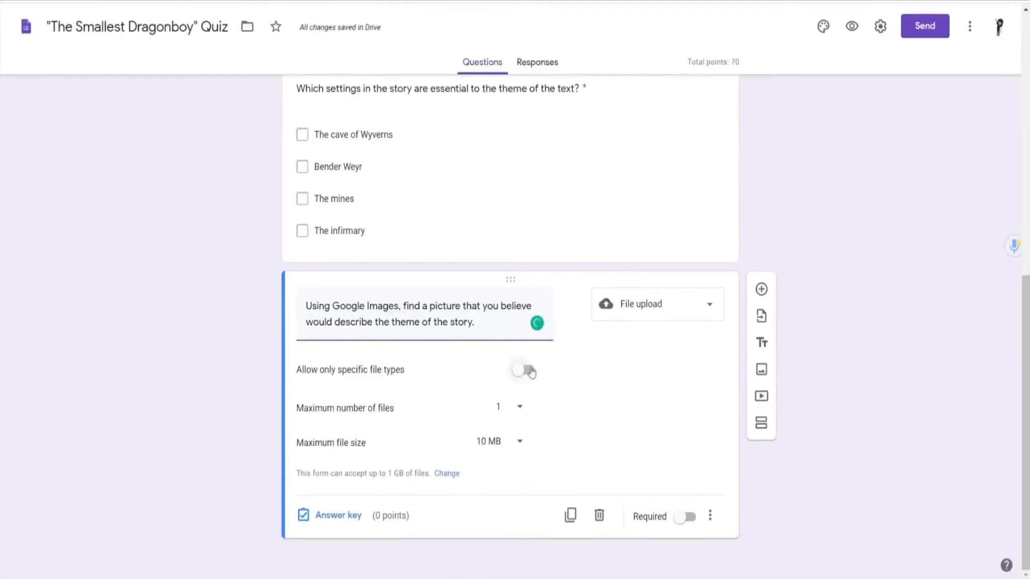
{"action": "left_click", "coordinate": [526, 370]}
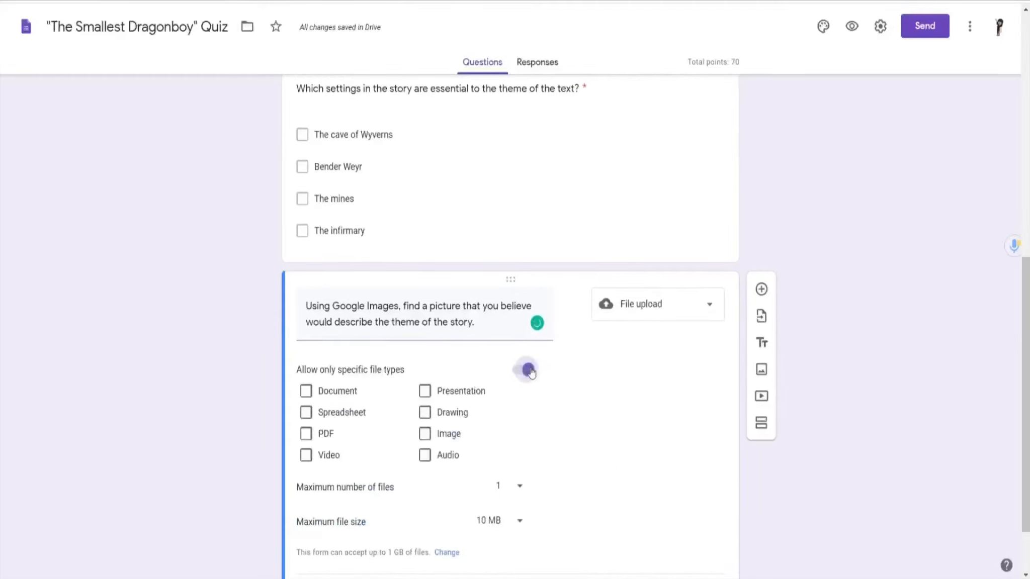
{"action": "left_click", "coordinate": [424, 434]}
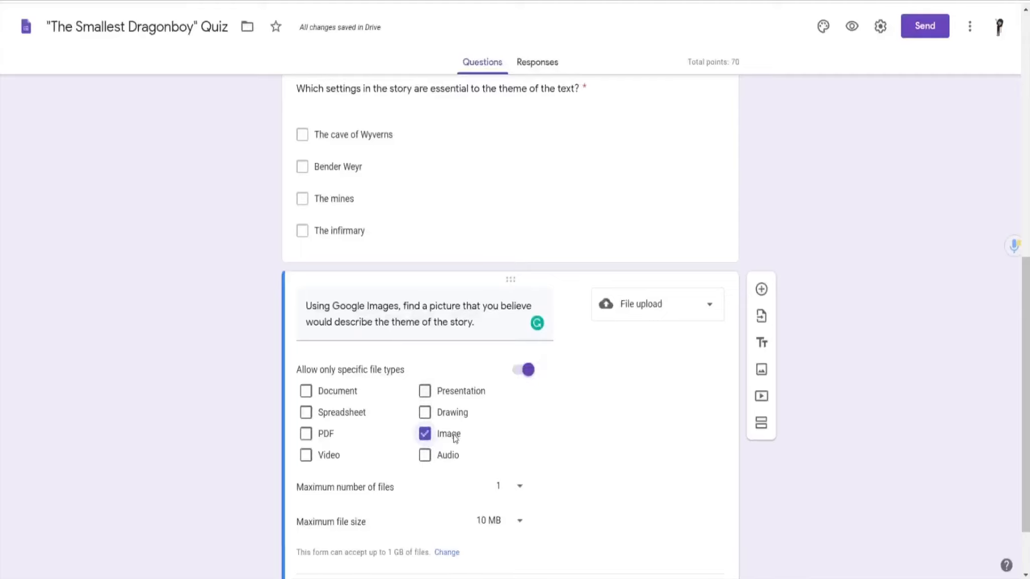
Step: Limit the upload to 1 file with a maximum size of 100 MB, and make the question required
{"action": "scroll", "coordinate": [537, 470], "scroll_direction": "down", "scroll_amount": 2}
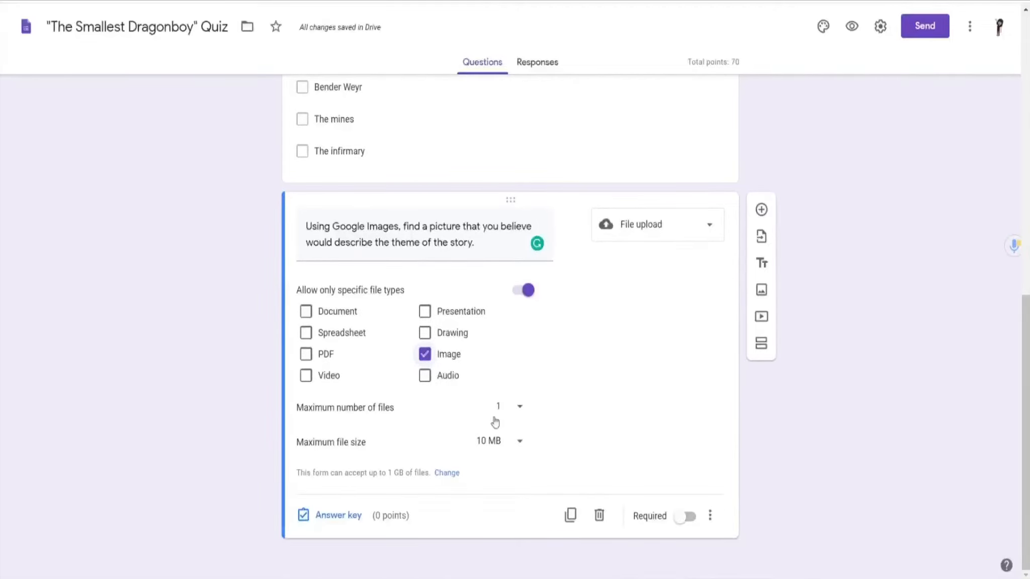
{"action": "left_click", "coordinate": [512, 416]}
{"action": "left_click", "coordinate": [502, 407]}
{"action": "left_click", "coordinate": [501, 444]}
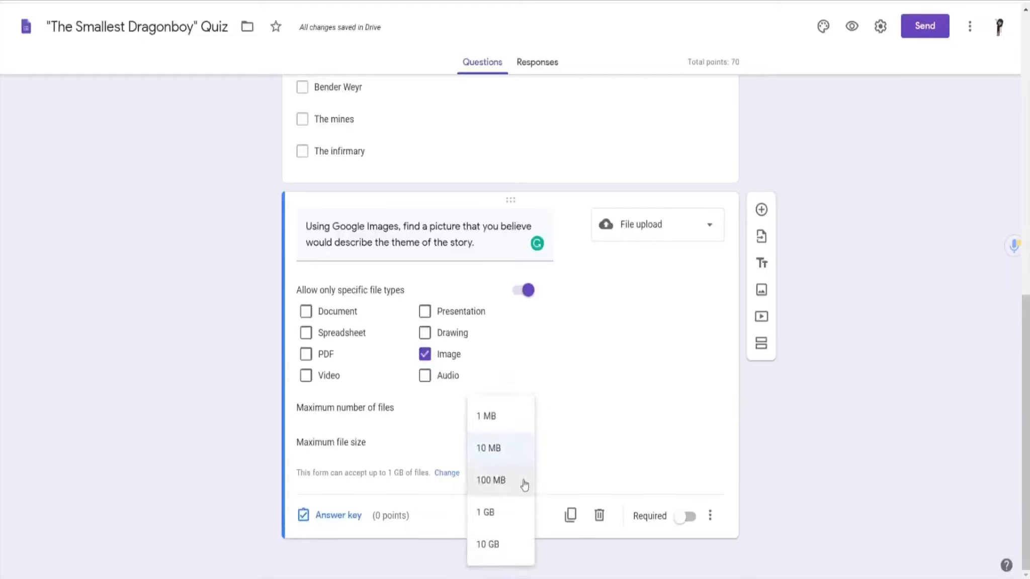
{"action": "left_click", "coordinate": [525, 482]}
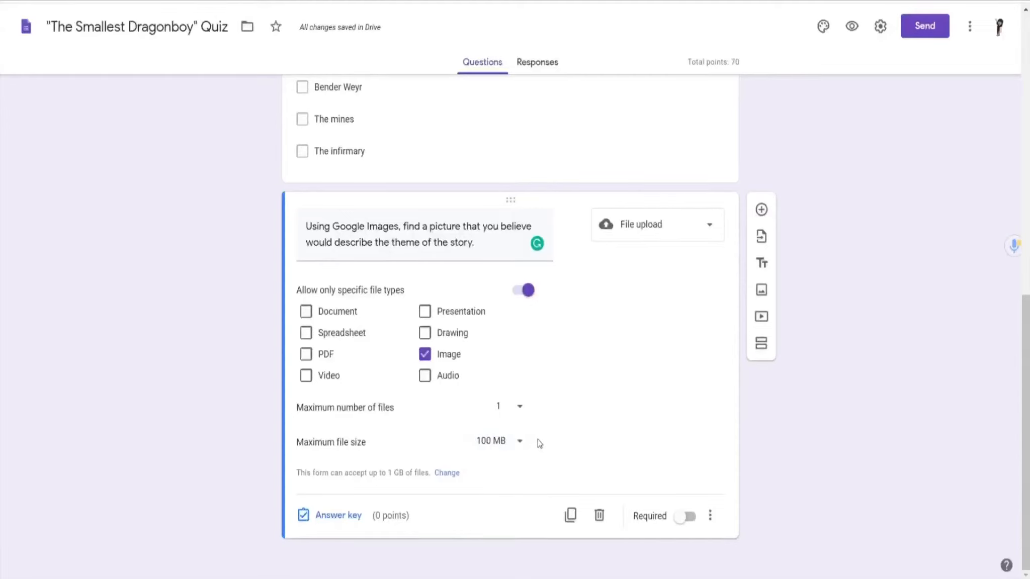
{"action": "left_click", "coordinate": [684, 518]}
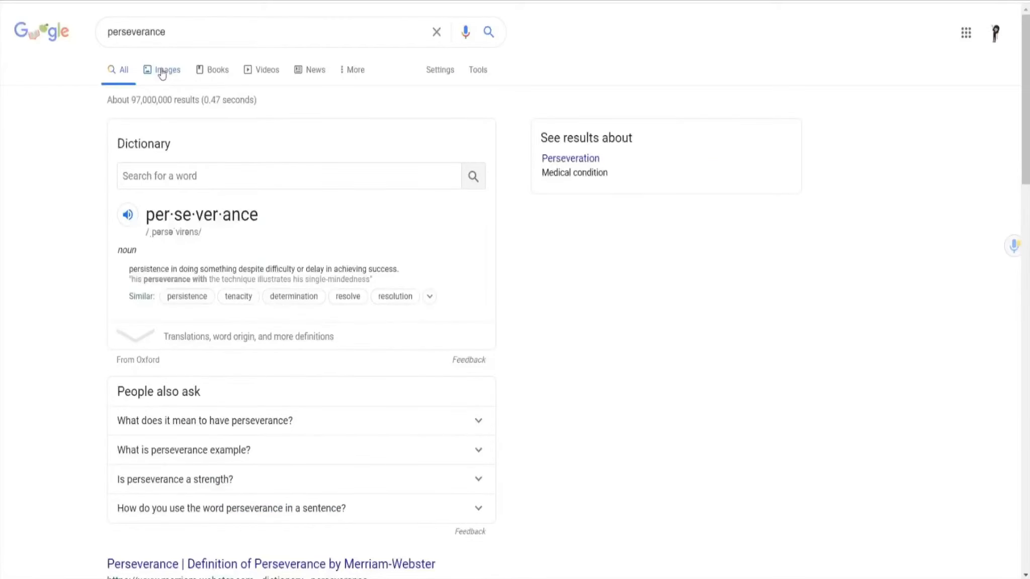
Step: Show the Google image results for "perseverance" and open the picture with the "A Stone" quote
{"action": "left_click", "coordinate": [159, 69]}
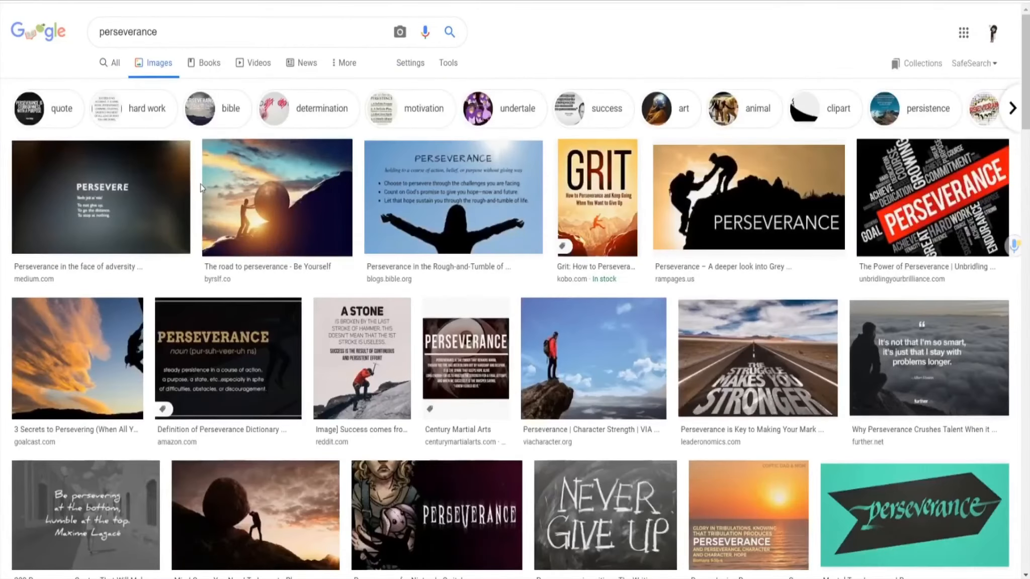
{"action": "left_click", "coordinate": [370, 366]}
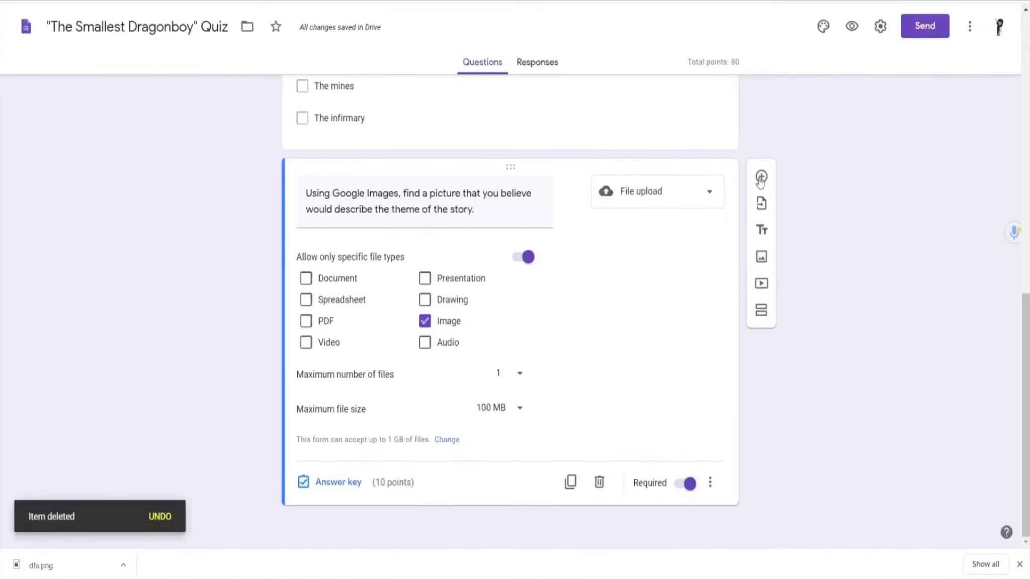
Step: Add a linear scale question reading "On a scale of 1-3, 1 being the worst and 3 being the best, what would you rate this short story?"
{"action": "left_click", "coordinate": [761, 179]}
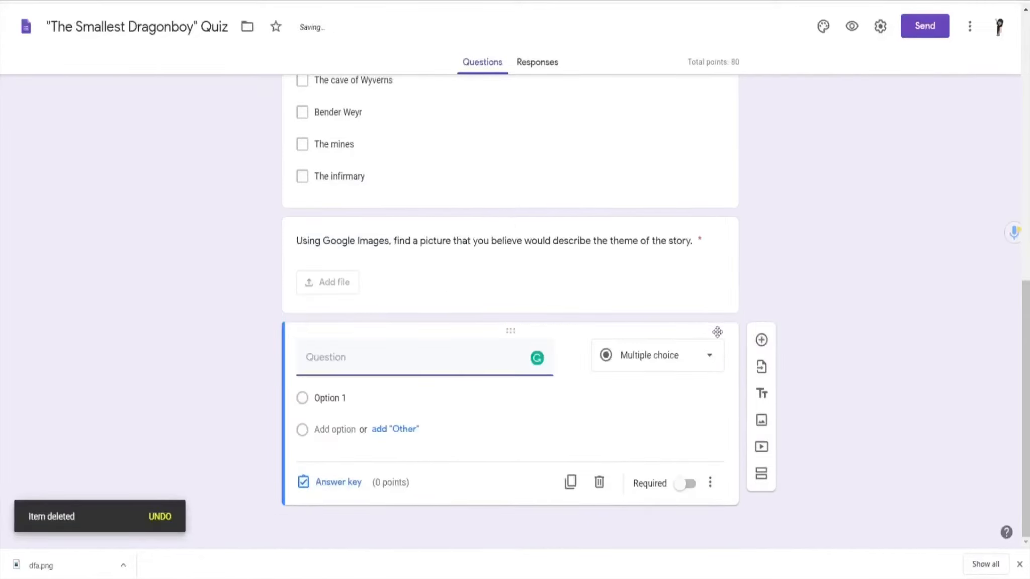
{"action": "left_click", "coordinate": [674, 353]}
{"action": "left_click", "coordinate": [653, 372]}
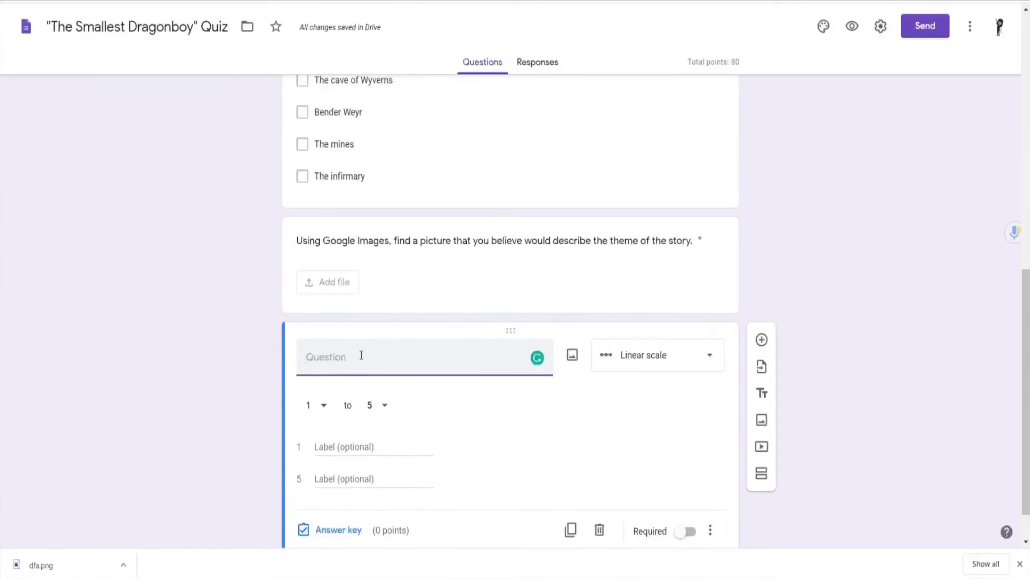
{"action": "type", "text": "On a scale of"}
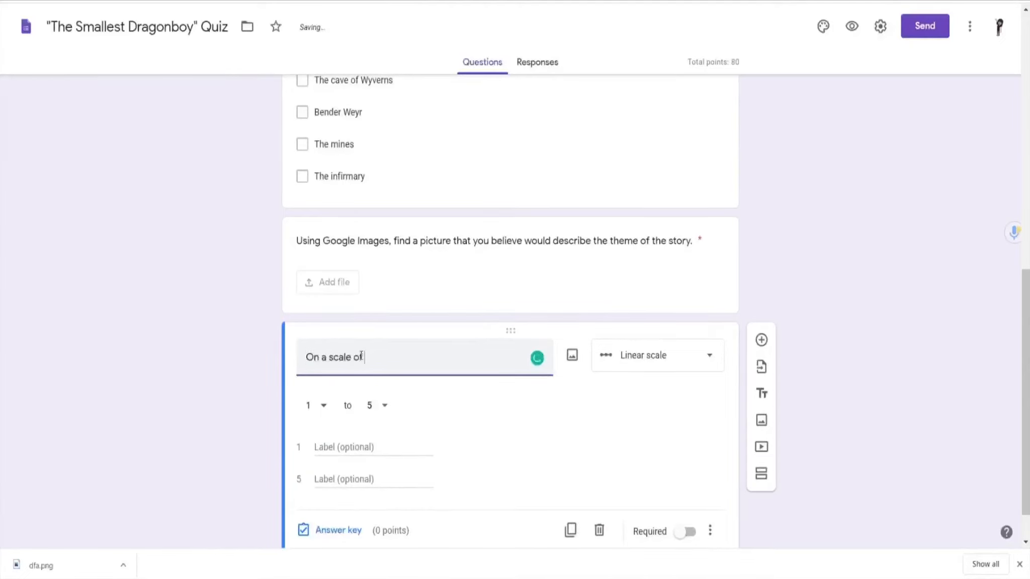
{"action": "type", "text": " 1-3, 1 being the worst and 3 being the best, what would you rate this short story?"}
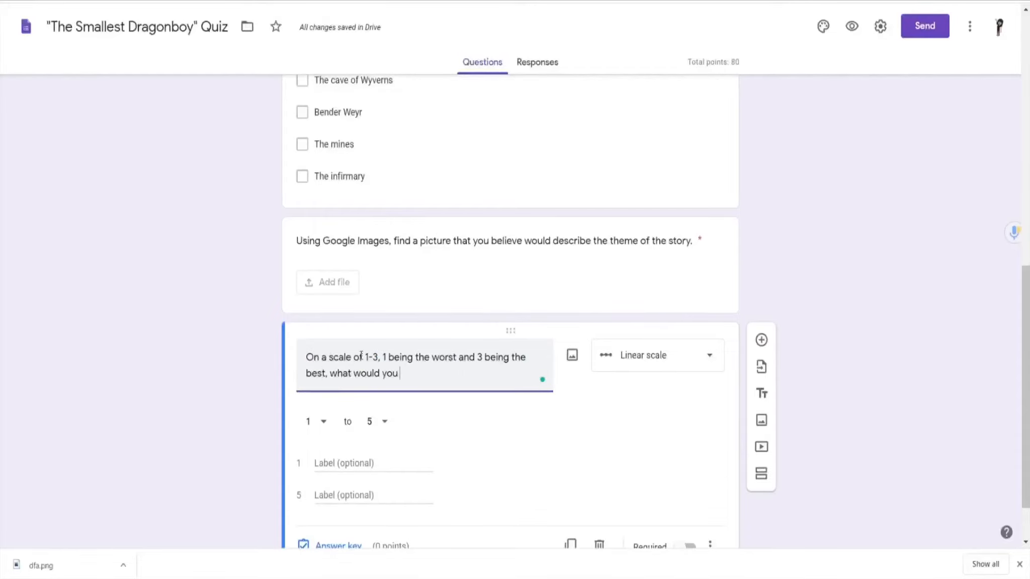
Step: Set the rating scale to run from 1 to 3, labelling 1 as "worst" and 3 as "best"
{"action": "left_click", "coordinate": [317, 428]}
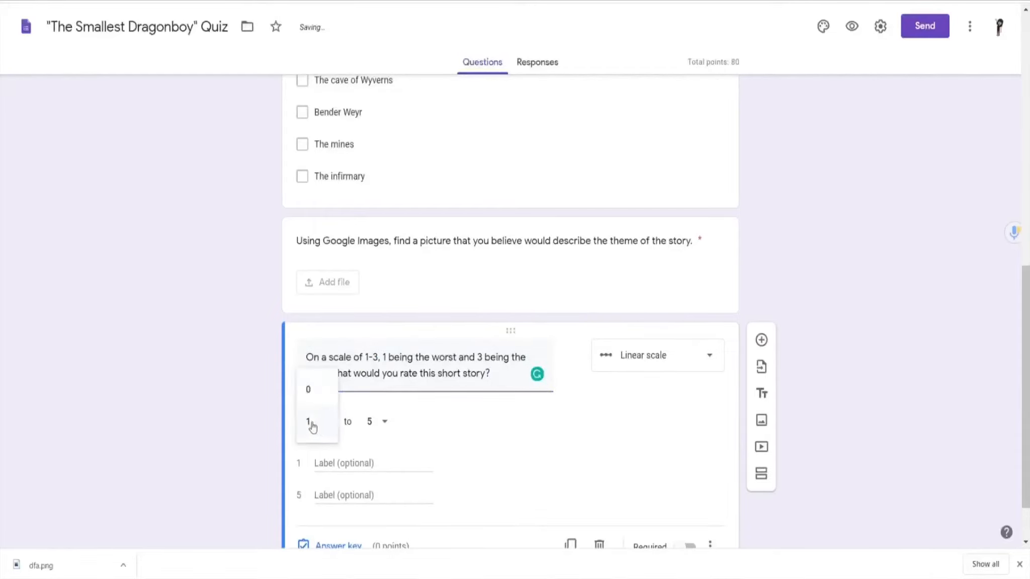
{"action": "left_click", "coordinate": [380, 431]}
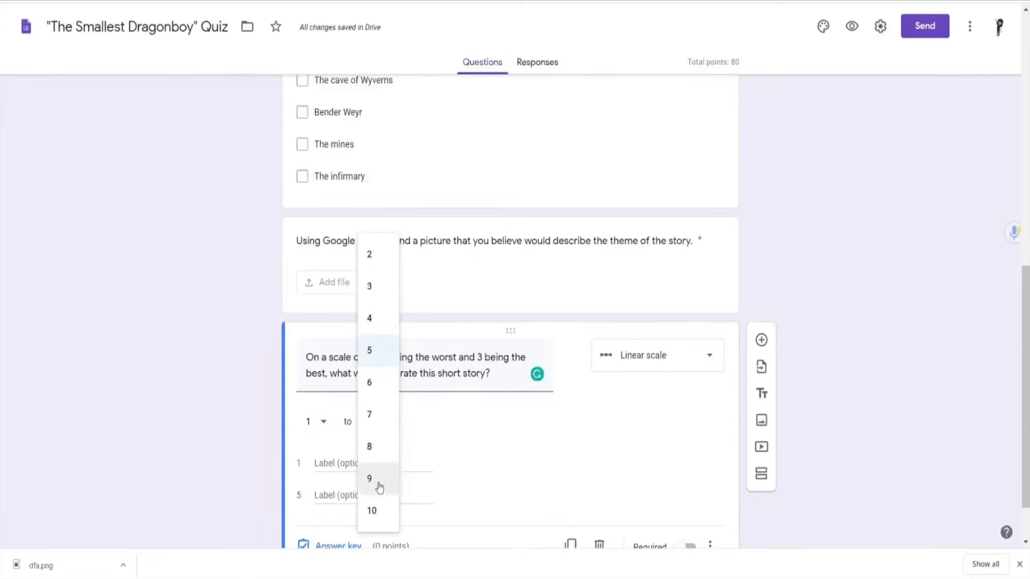
{"action": "left_click", "coordinate": [390, 294]}
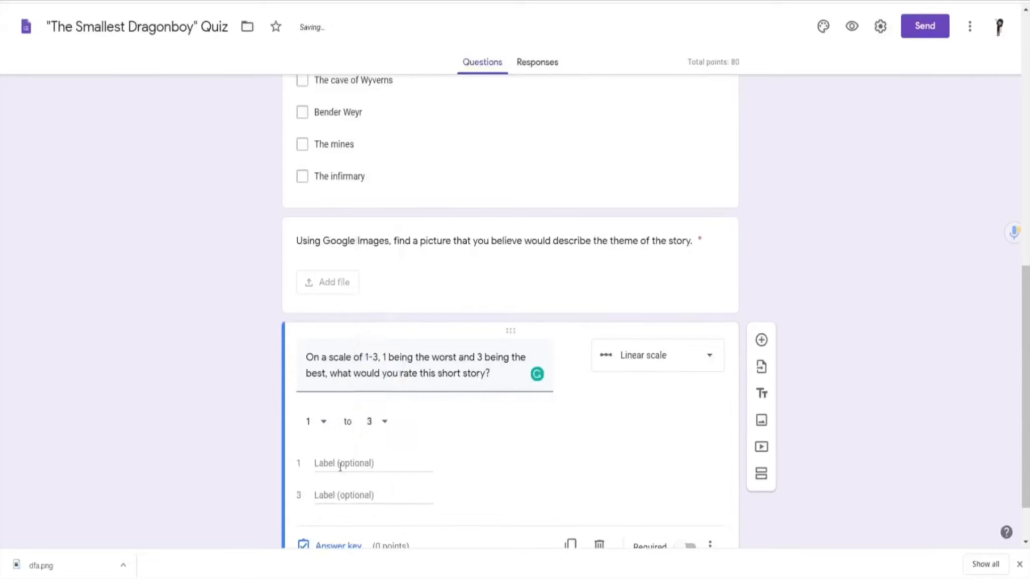
{"action": "left_click", "coordinate": [342, 461]}
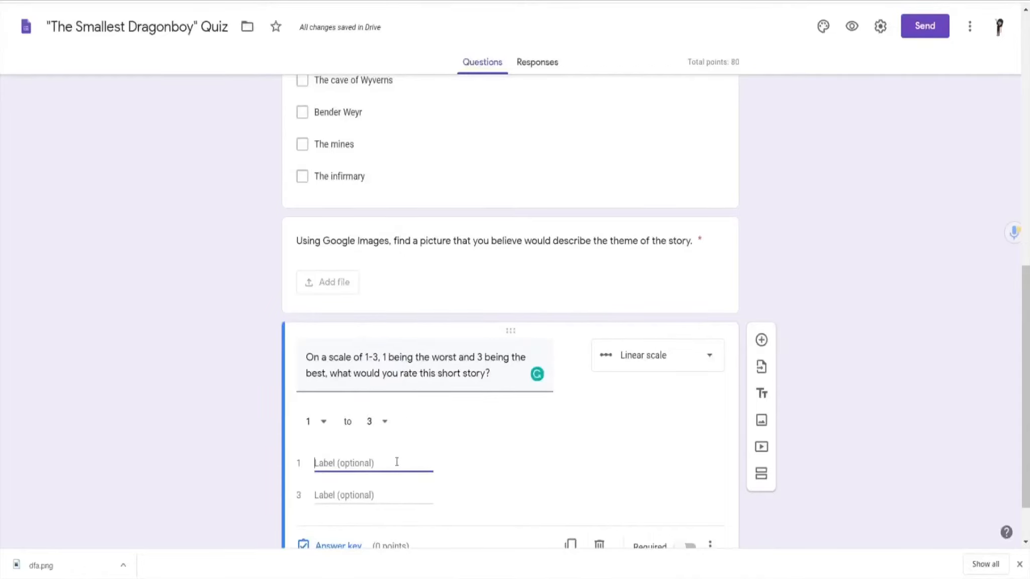
{"action": "type", "text": "worst"}
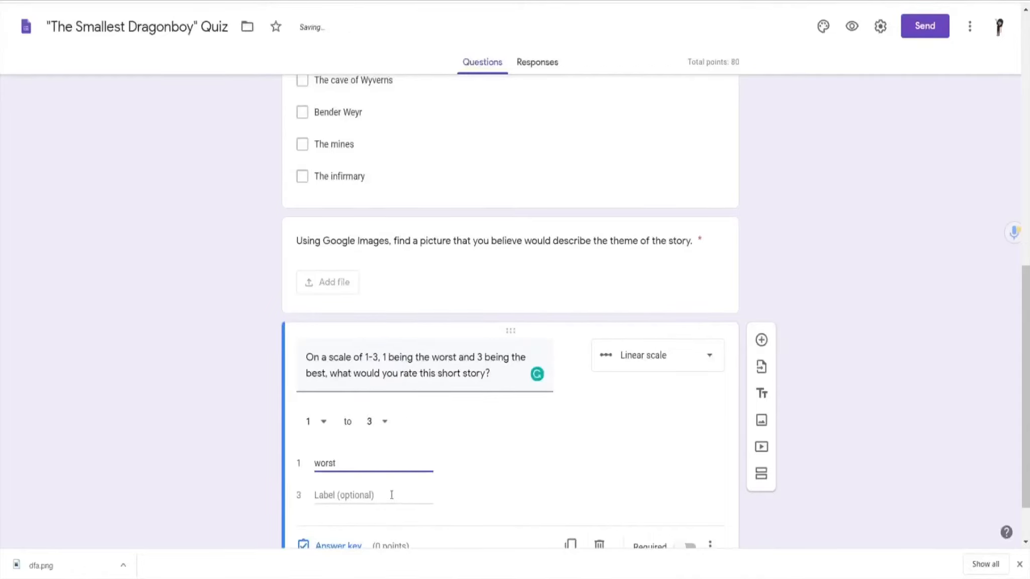
{"action": "left_click", "coordinate": [392, 495]}
{"action": "type", "text": "best"}
Step: Make the linear scale question required and assign it 5 points
{"action": "scroll", "coordinate": [495, 485], "scroll_direction": "down", "scroll_amount": 2}
{"action": "left_click", "coordinate": [687, 483]}
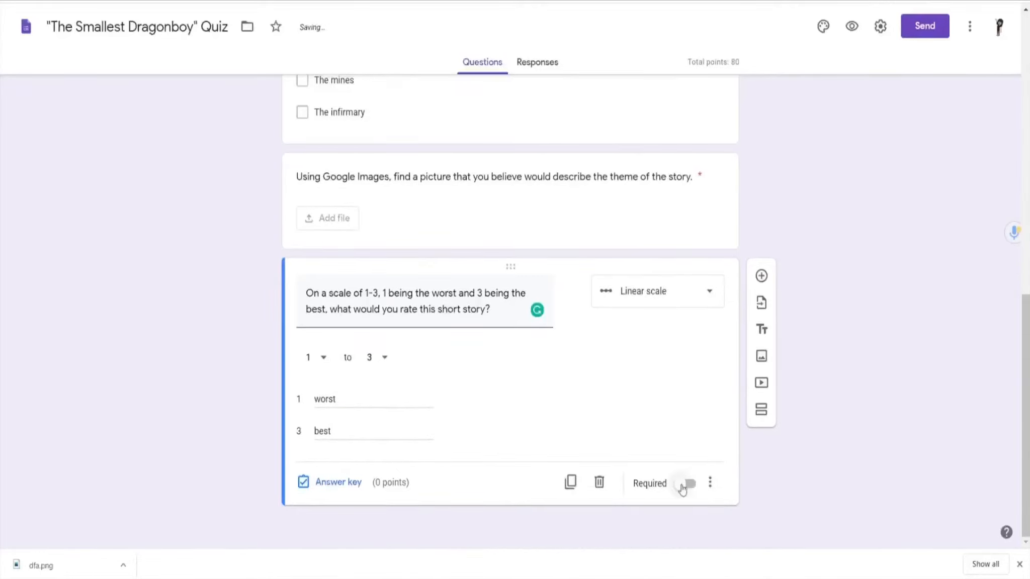
{"action": "left_click", "coordinate": [334, 483]}
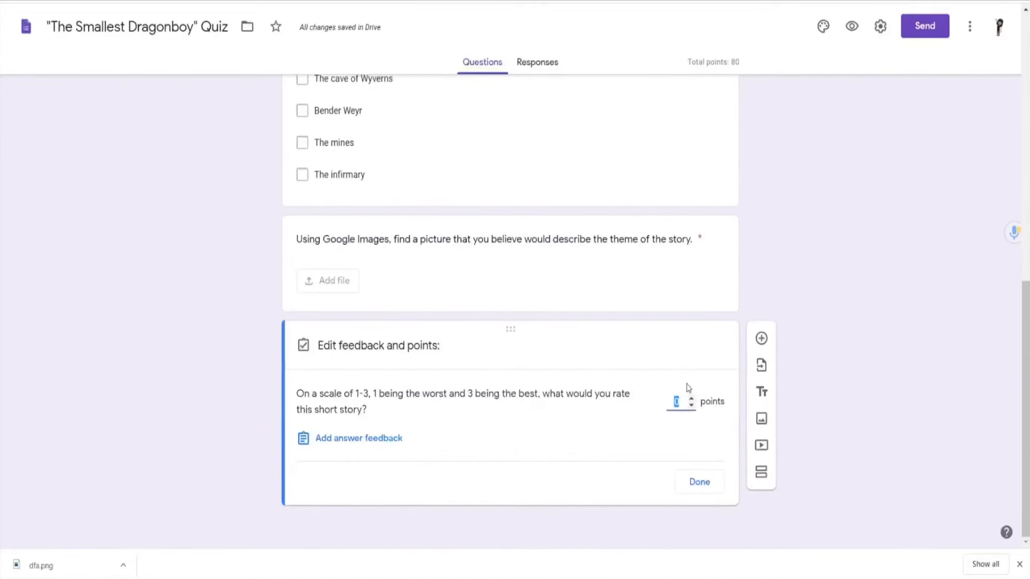
{"action": "type", "text": "5"}
{"action": "left_click", "coordinate": [699, 481]}
Step: Add a multiple choice grid question reading "Select the appropriate descriptions for each character."
{"action": "left_click", "coordinate": [762, 276]}
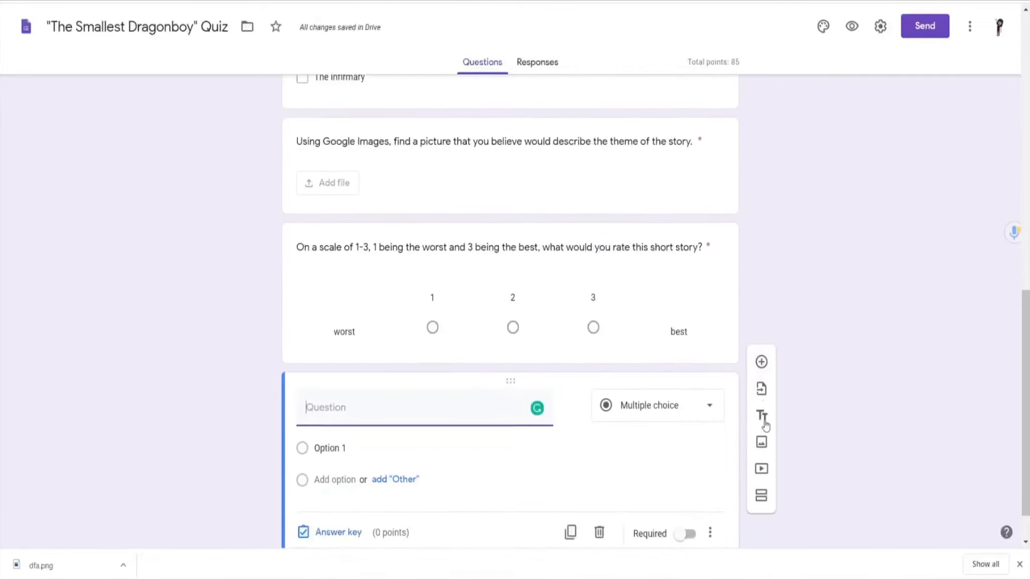
{"action": "left_click", "coordinate": [691, 366]}
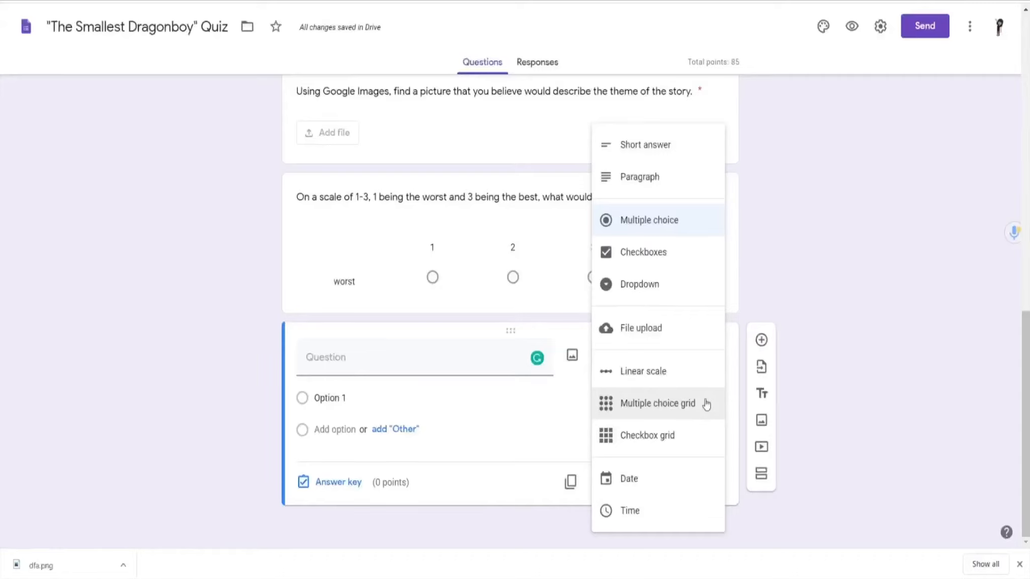
{"action": "left_click", "coordinate": [705, 404]}
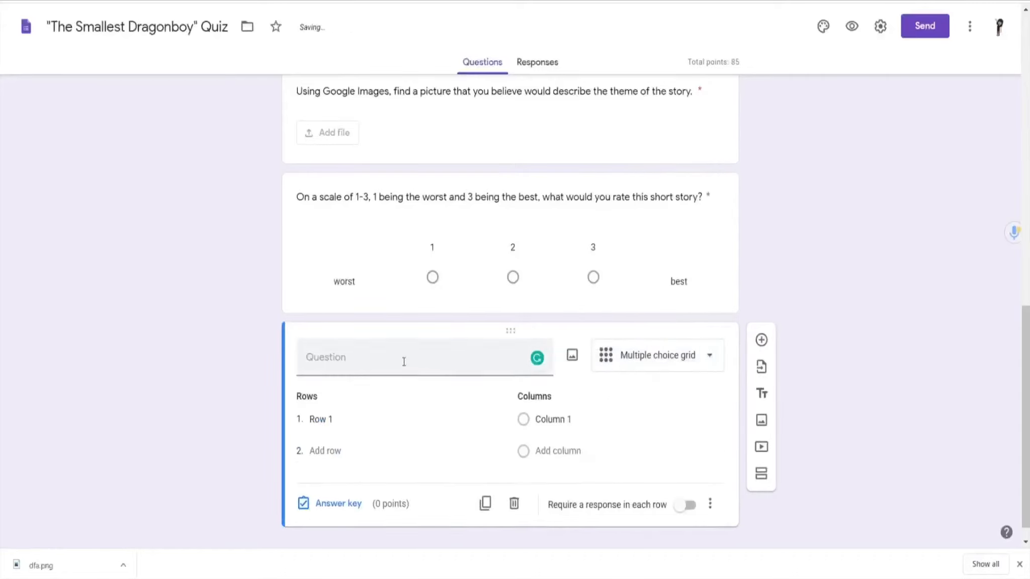
{"action": "left_click", "coordinate": [426, 362]}
{"action": "type", "text": "Select the"}
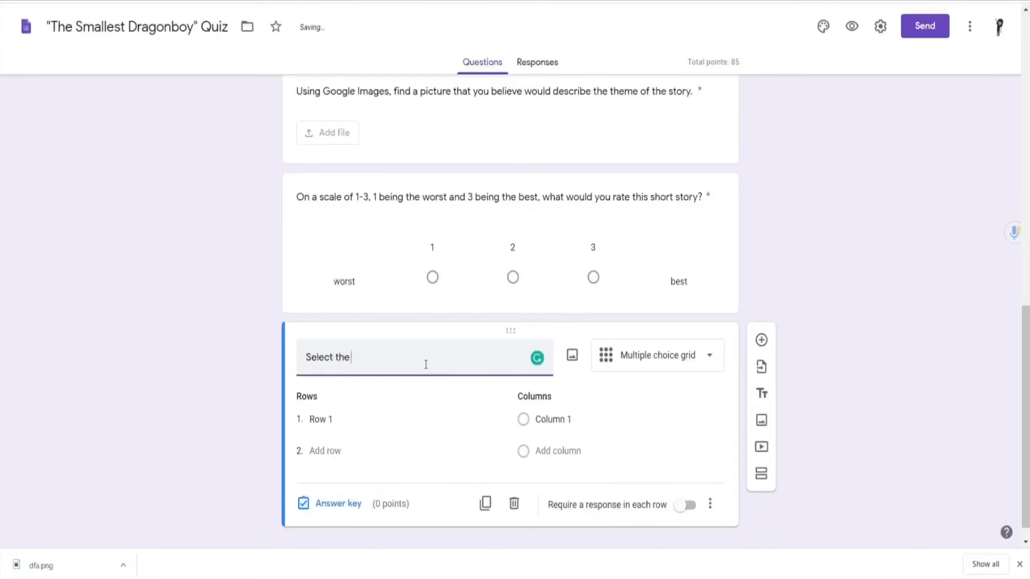
{"action": "type", "text": " appropriate descriptions for each character."}
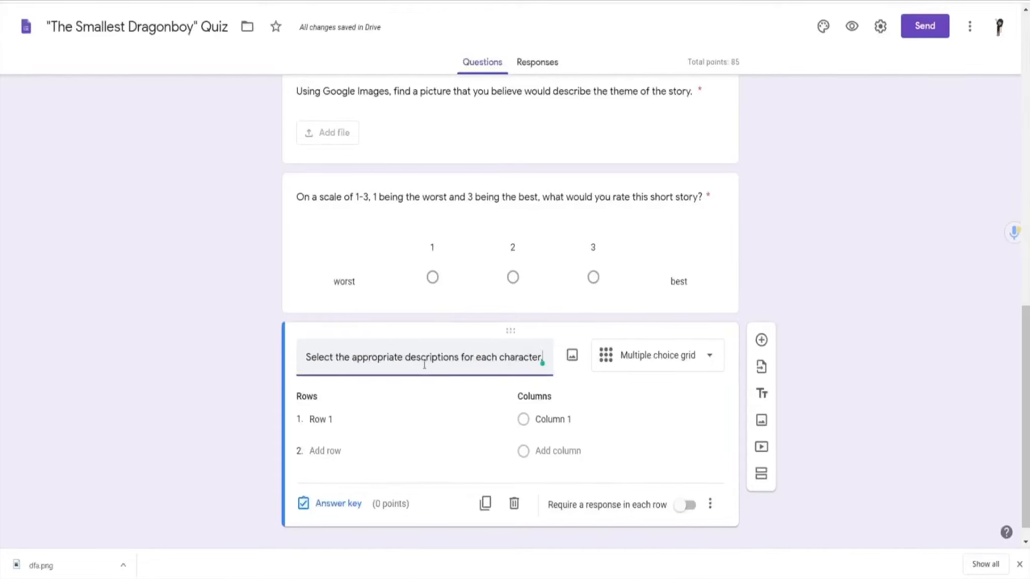
Step: Enter "Keevan" and "Beterli" as the two rows of the multiple choice grid
{"action": "left_click", "coordinate": [324, 417]}
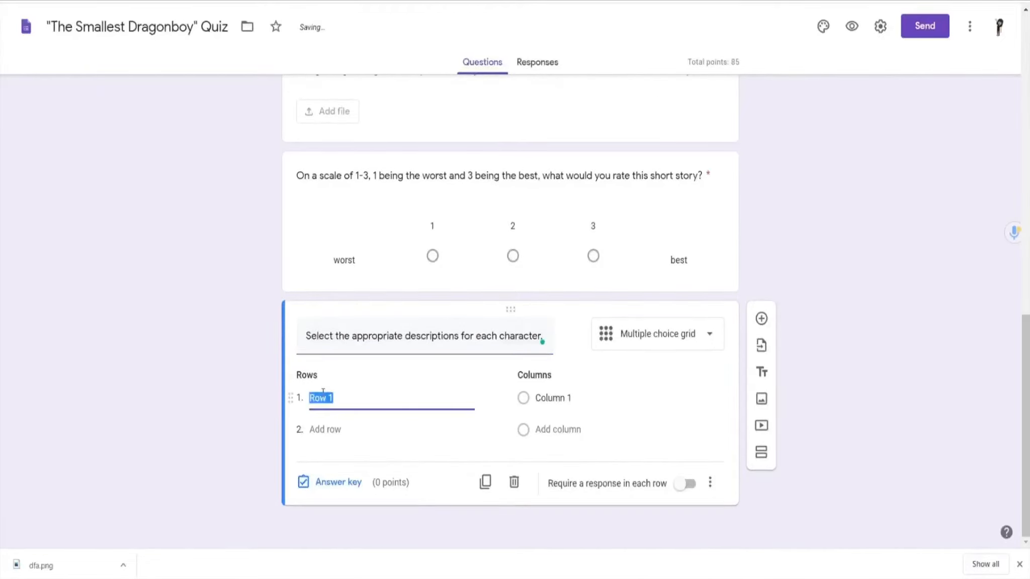
{"action": "type", "text": "Keevan"}
{"action": "left_click", "coordinate": [327, 429]}
{"action": "type", "text": "BV"}
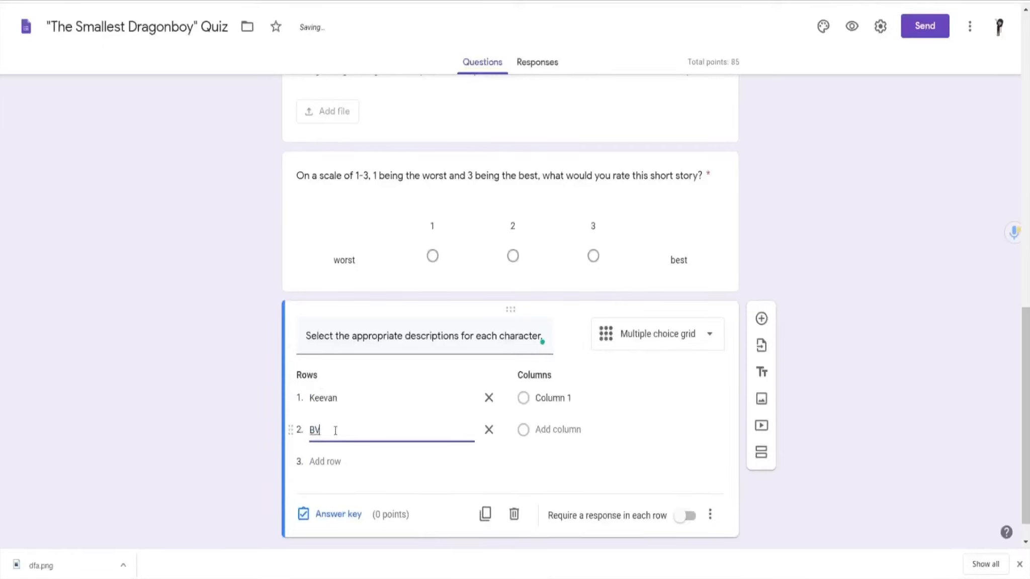
{"action": "key", "text": "BackSpace"}
{"action": "type", "text": "eterli"}
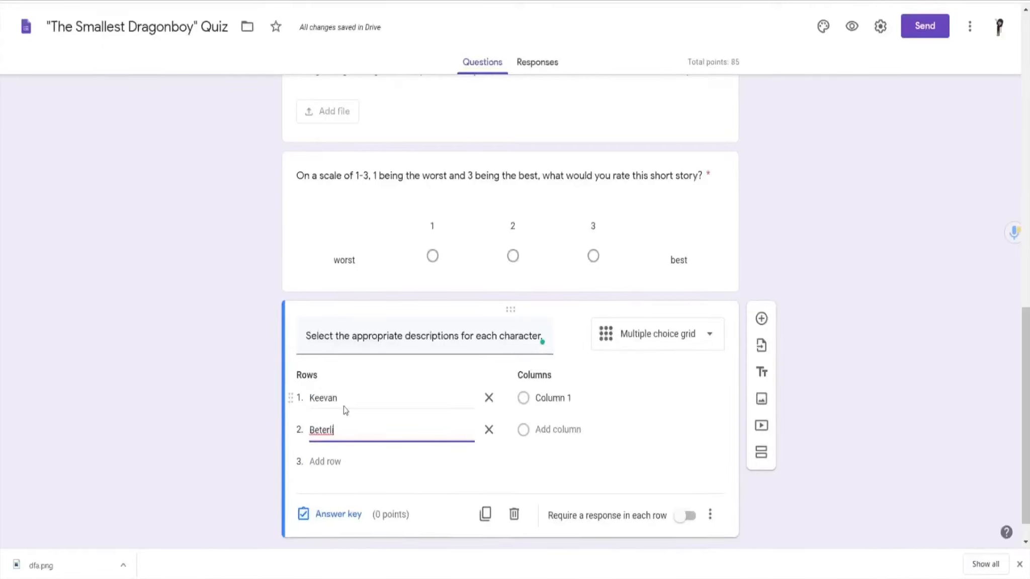
Step: Enter "selfish" and "selfless" as the two columns of the multiple choice grid
{"action": "left_click", "coordinate": [548, 397]}
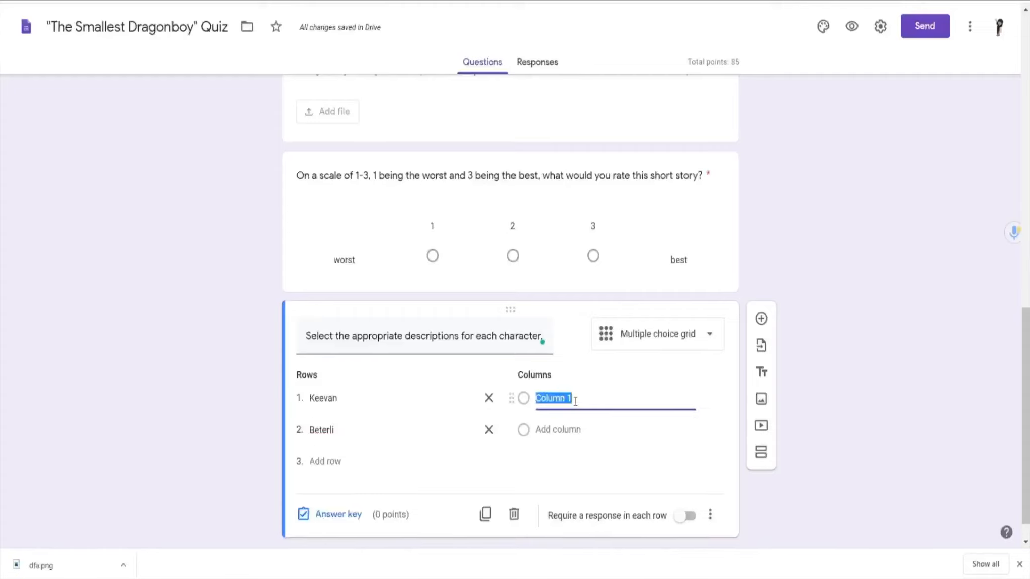
{"action": "type", "text": "selfish"}
{"action": "key", "text": "Return"}
{"action": "type", "text": "self"}
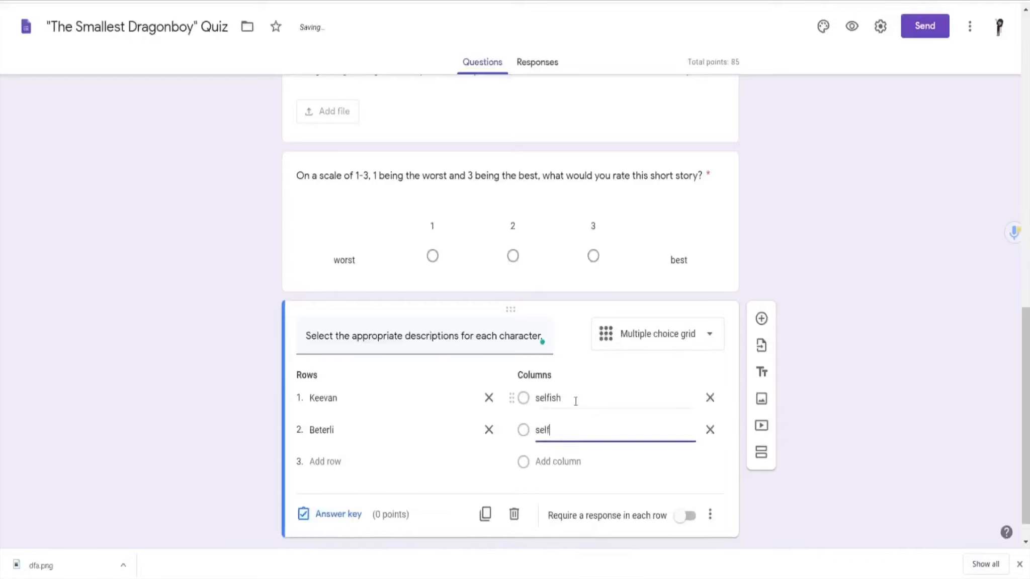
{"action": "type", "text": "less"}
Step: Require a response in each row of the grid and assign 2 points each to the Keevan and Beterli rows
{"action": "left_click", "coordinate": [684, 515]}
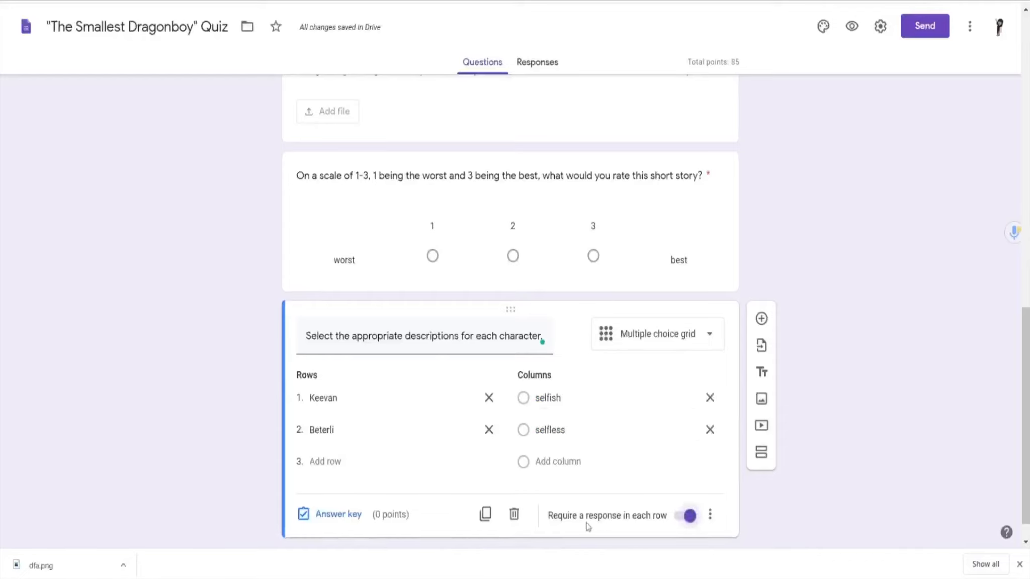
{"action": "left_click", "coordinate": [332, 515]}
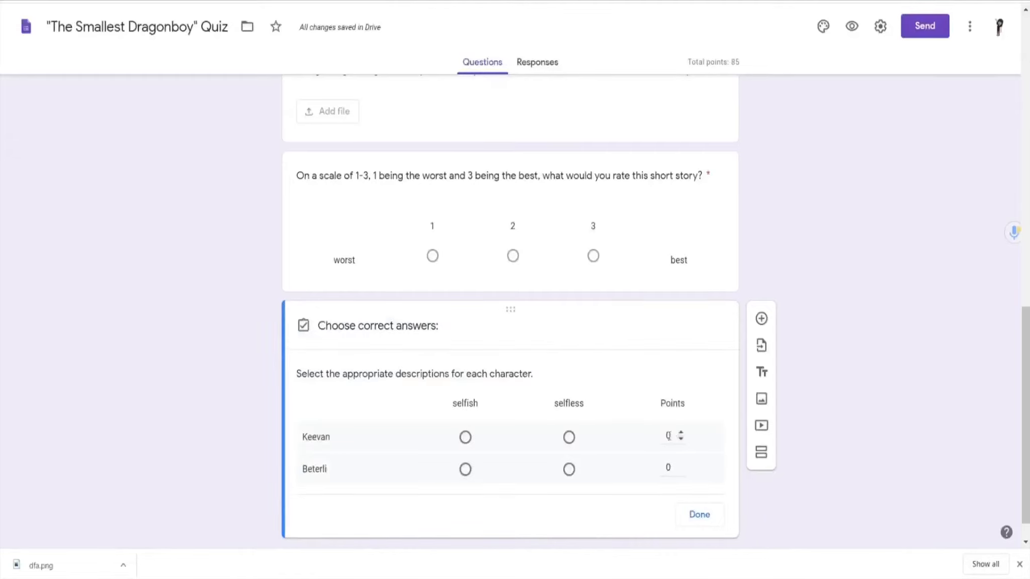
{"action": "left_click", "coordinate": [669, 436]}
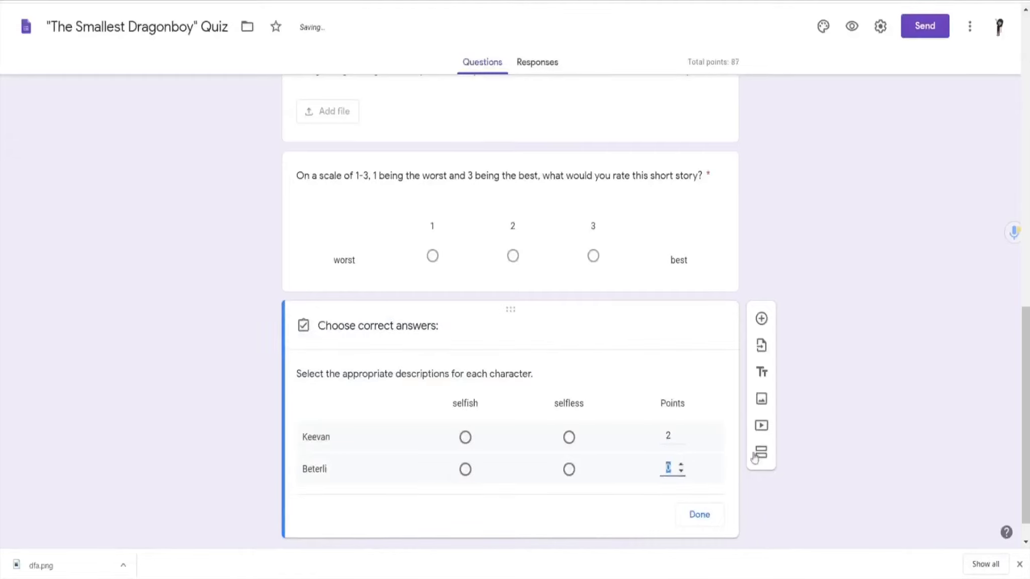
{"action": "left_click", "coordinate": [699, 514]}
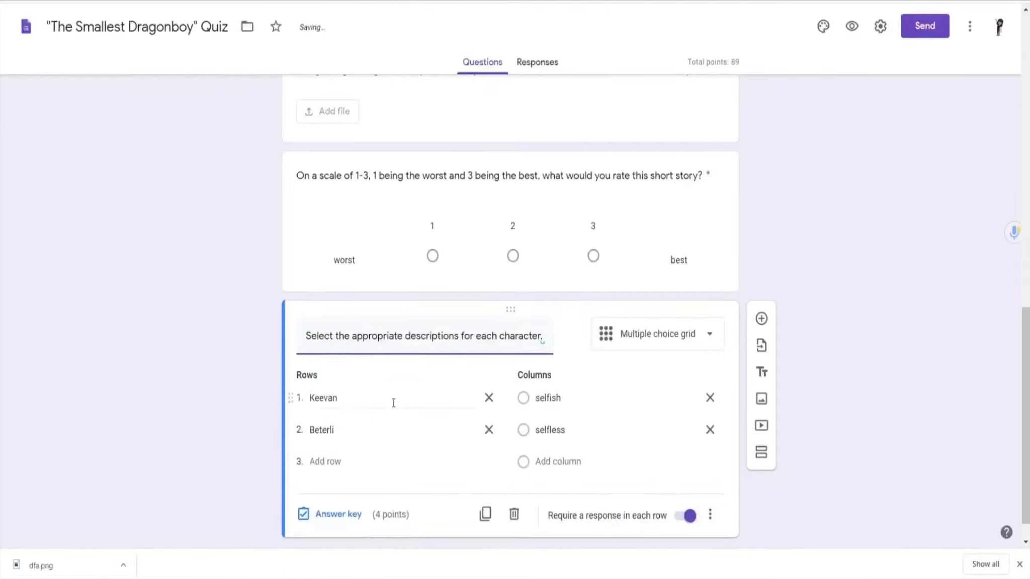